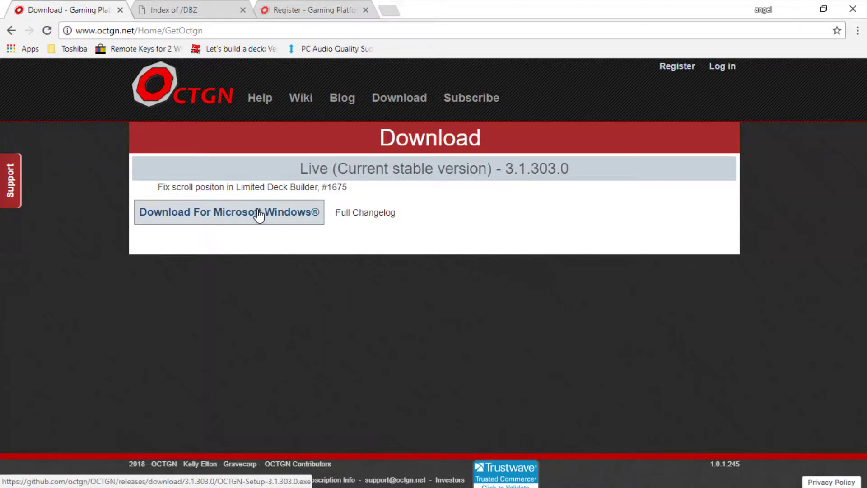
Step: Download the OCTGN installer for Windows, then switch to the octgn.net Register page
click(259, 215)
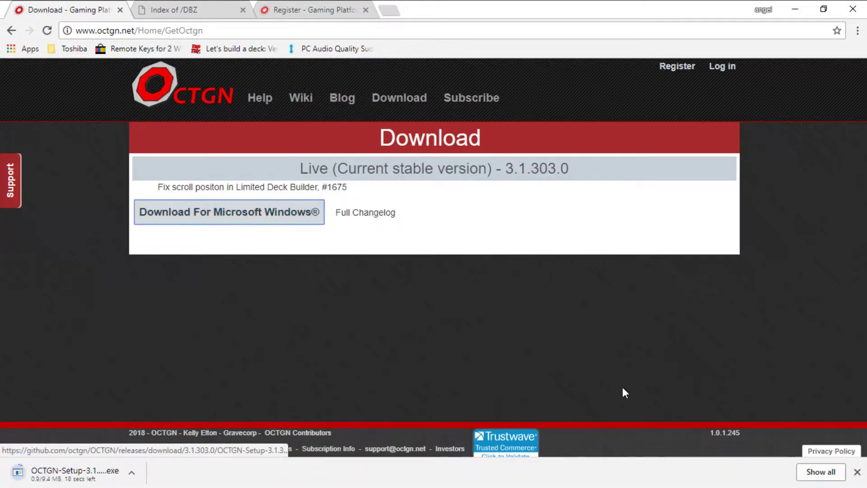
click(857, 472)
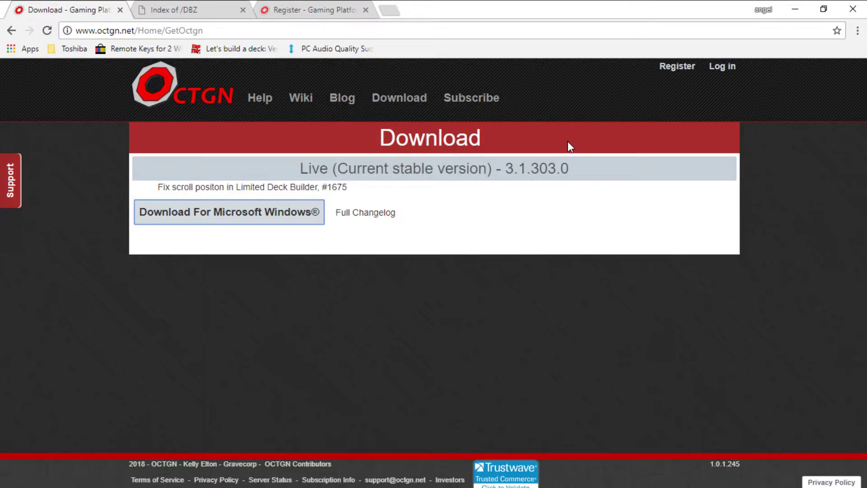
click(321, 8)
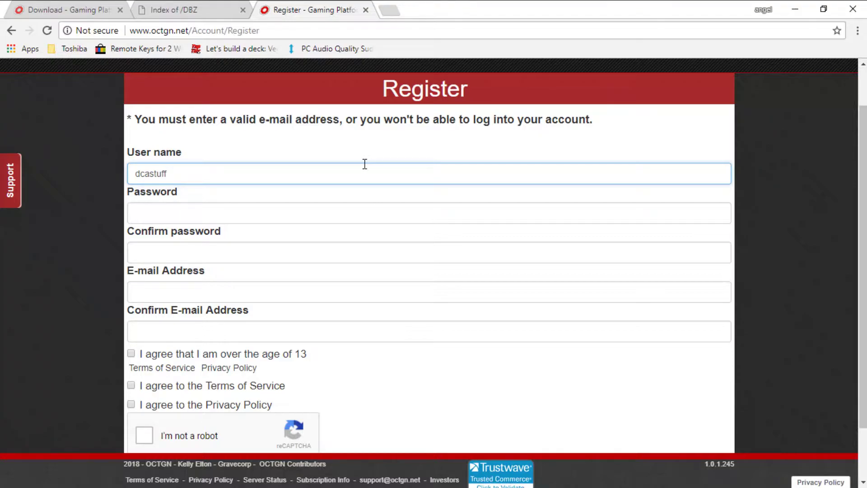
Step: Erase the pre-filled name from the registration form's User name field
key(BackSpace)
key(BackSpace)
key(BackSpace)
key(BackSpace)
key(BackSpace)
key(BackSpace)
key(BackSpace)
key(BackSpace)
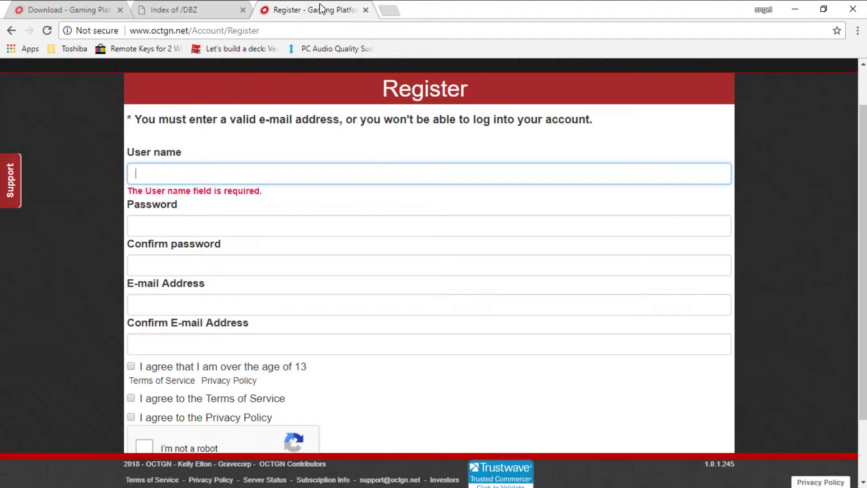
Step: Launch OCTGN from a Windows search for 'oct' to reach its Sign In screen
click(797, 9)
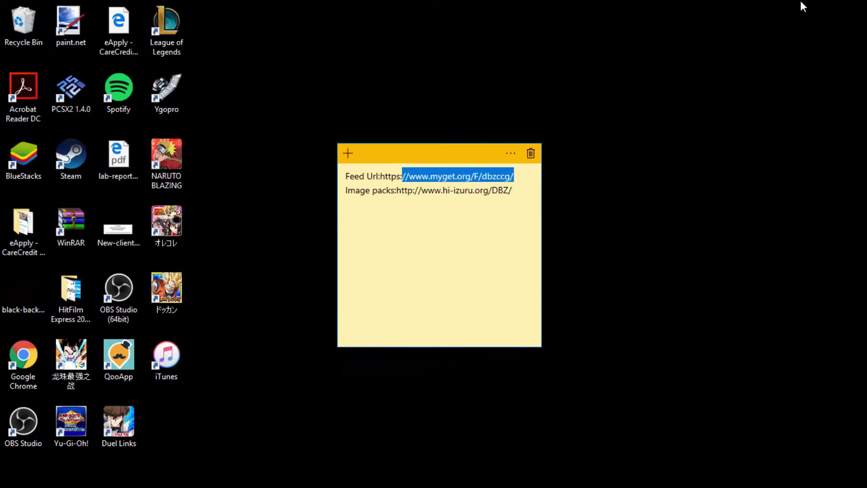
click(194, 478)
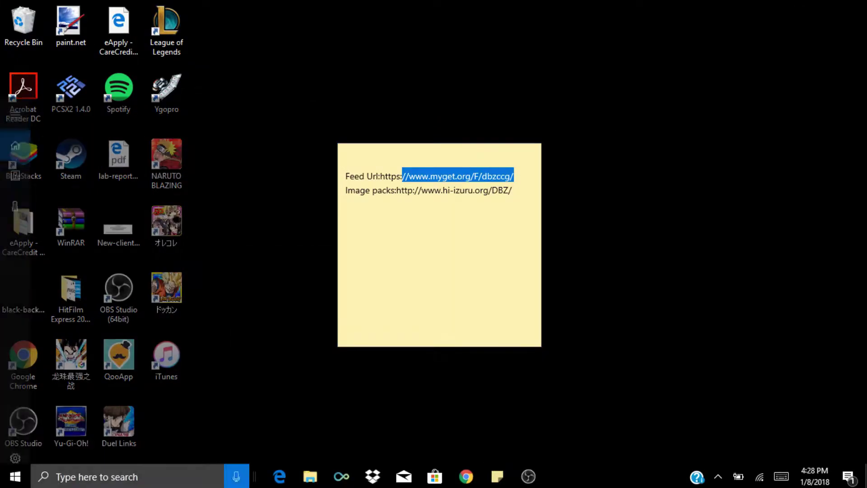
text(oct)
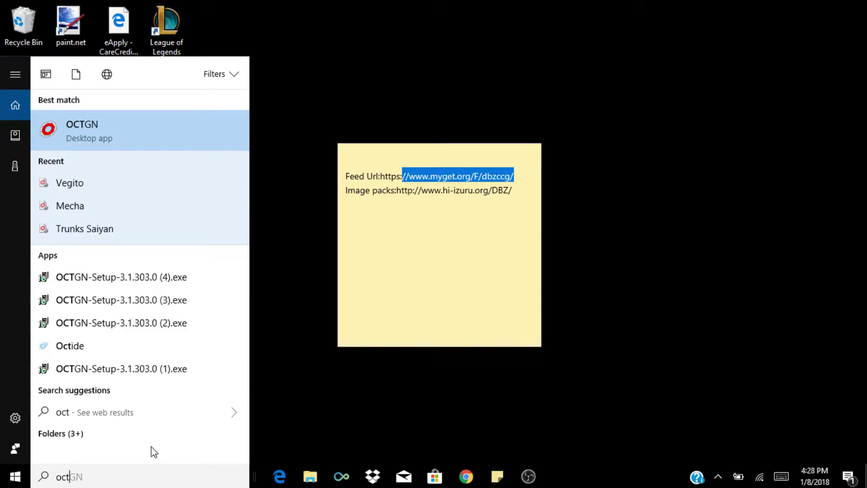
key(Escape)
mouse_move(136, 486)
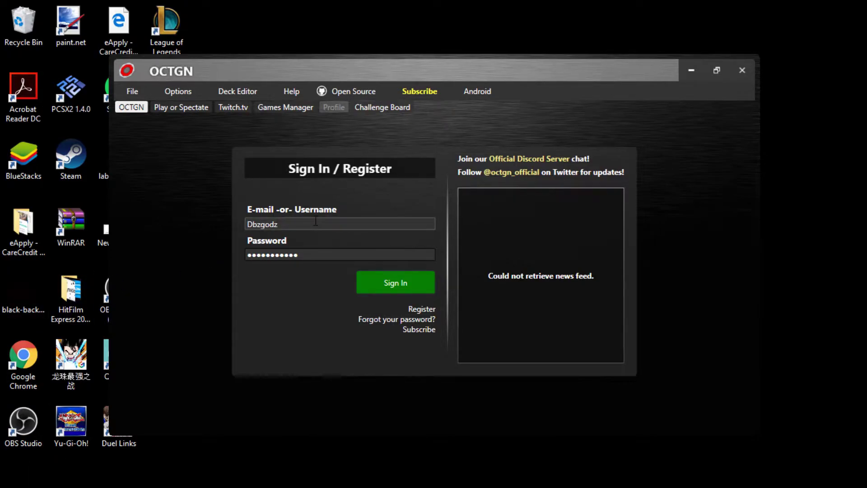
Step: Sign in, maximize OCTGN, and name a new game feed 'Dragon ball super card game'
click(368, 280)
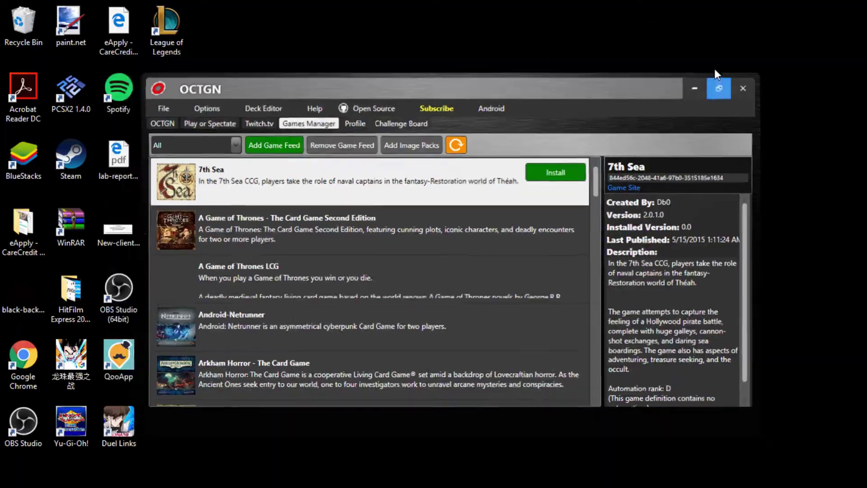
click(714, 69)
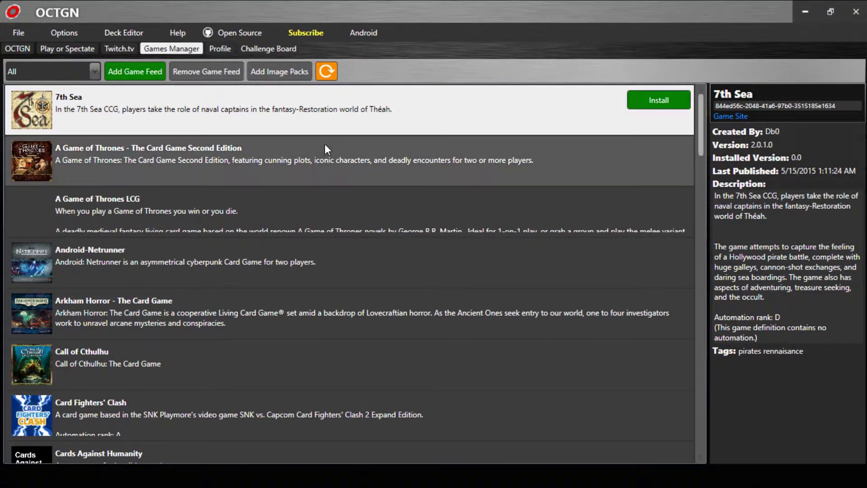
click(133, 70)
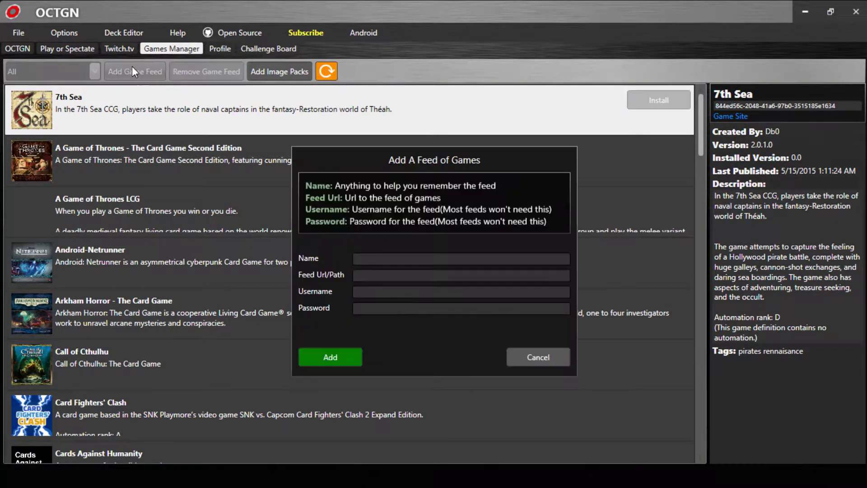
click(384, 259)
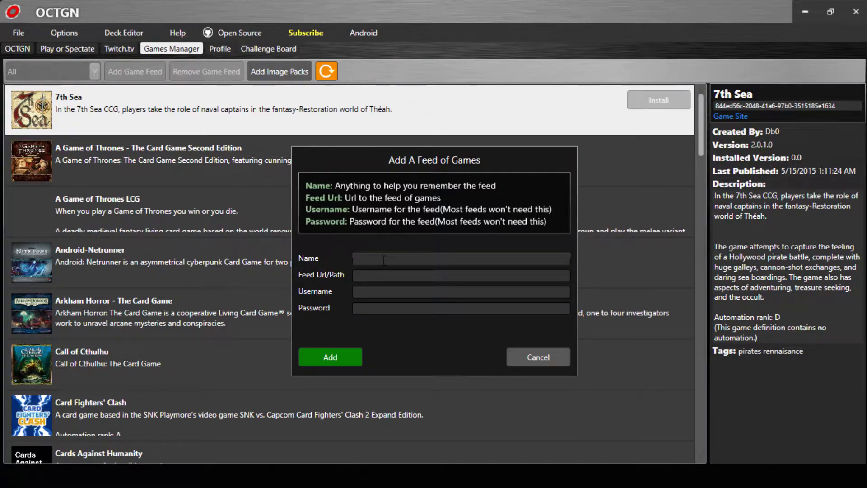
text(Dtag)
key(BackSpace)
key(BackSpace)
key(BackSpace)
key(BackSpace)
text(Dragon ball super card game)
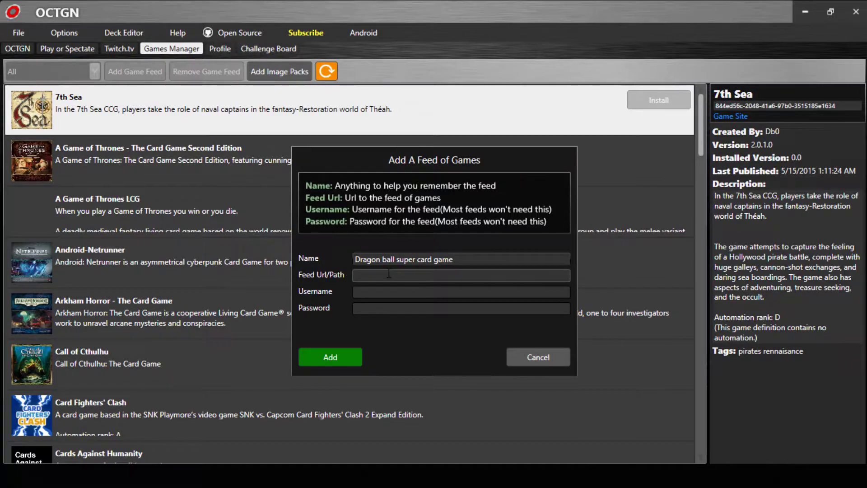
click(799, 19)
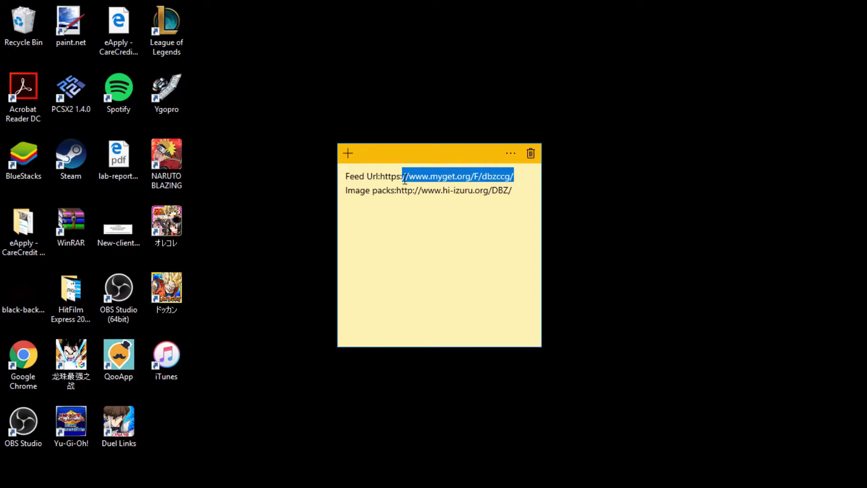
mouse_move(382, 176)
mouse_down()
mouse_move(519, 179)
mouse_move(391, 179)
mouse_up()
click(520, 177)
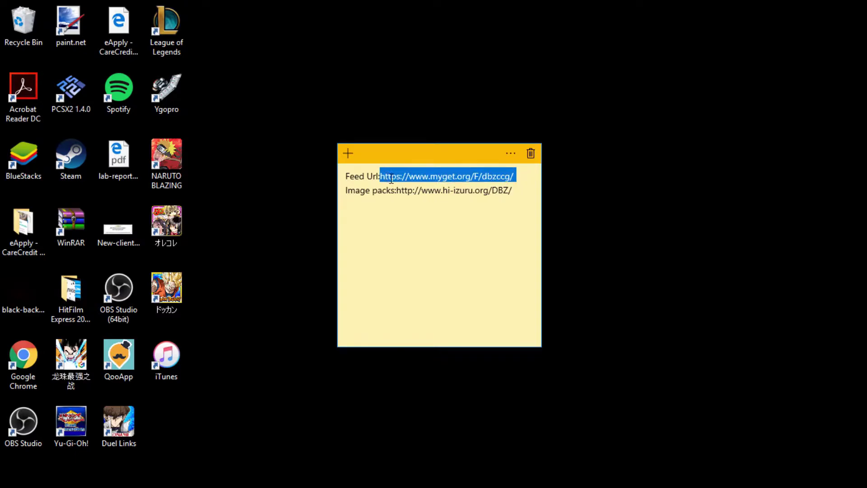
right_click(391, 183)
click(389, 143)
Step: Paste the URL into Feed Url/Path and add the Dragon ball super card game feed
click(553, 478)
click(381, 275)
right_click(381, 277)
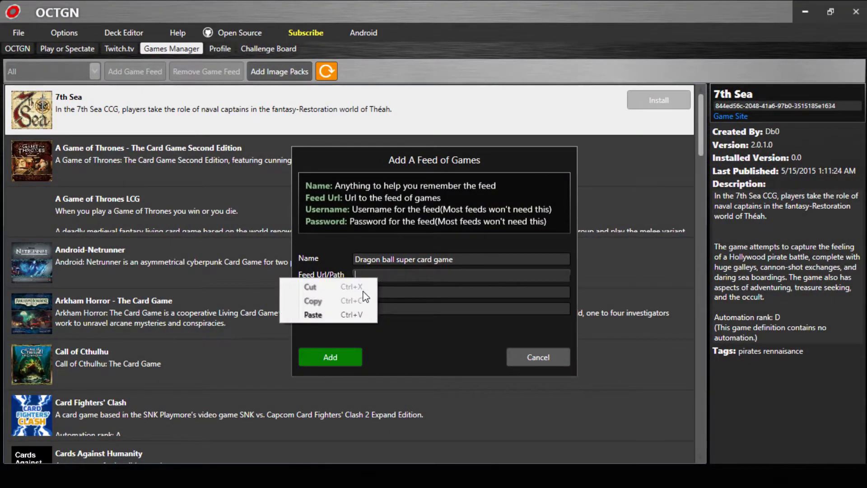
click(353, 314)
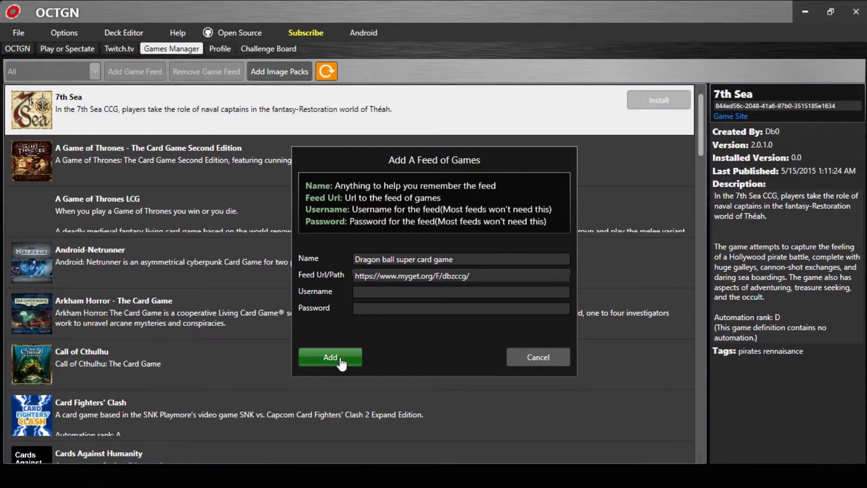
click(524, 354)
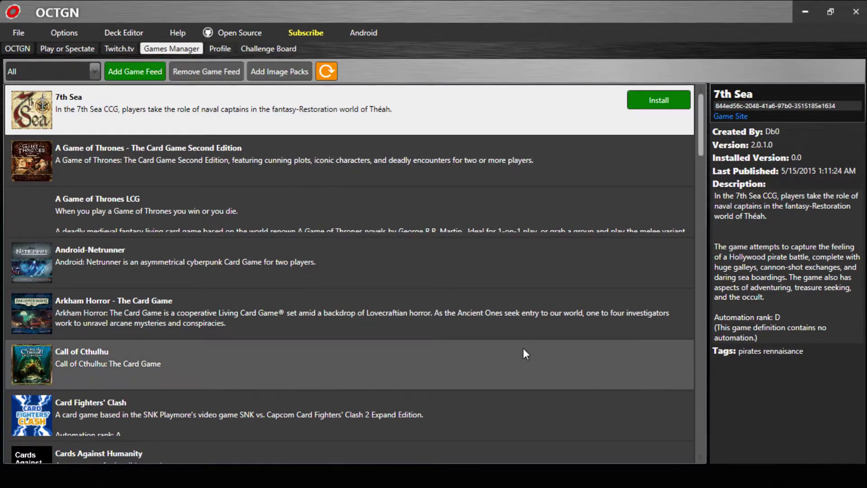
click(95, 70)
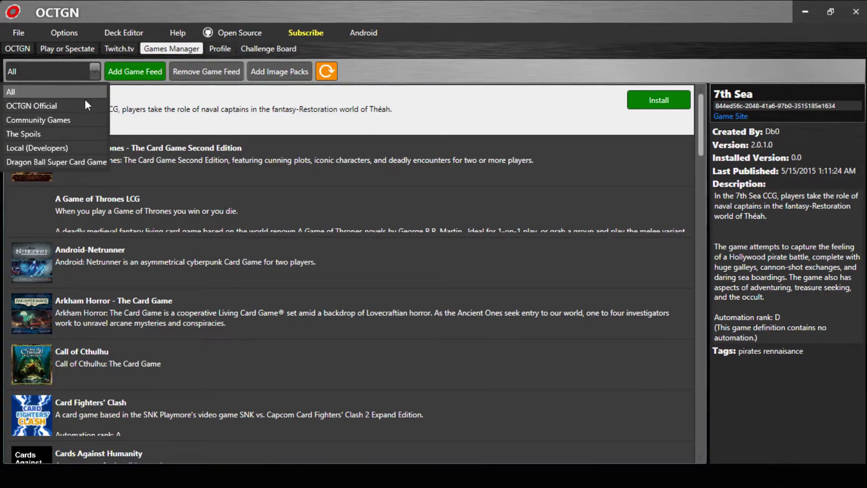
Step: Filter the Games Manager to the Dragon Ball Super Card Game feed
click(55, 164)
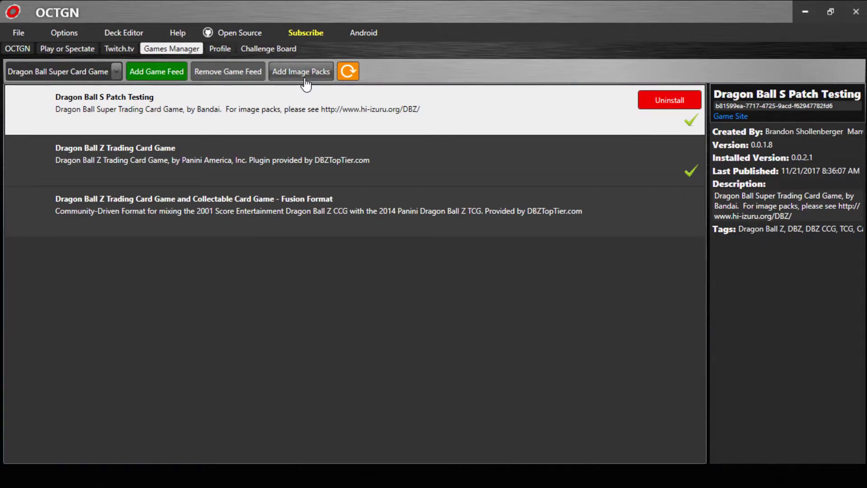
key(super)
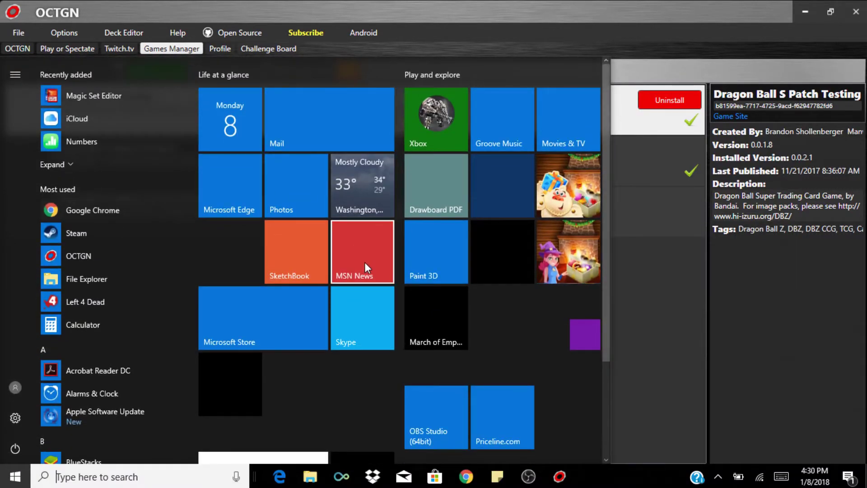
Step: Start, then cancel, the Dragon_Ball_Super_Full_11_20.o8c download from Chrome's Index of /DBZ page
click(461, 476)
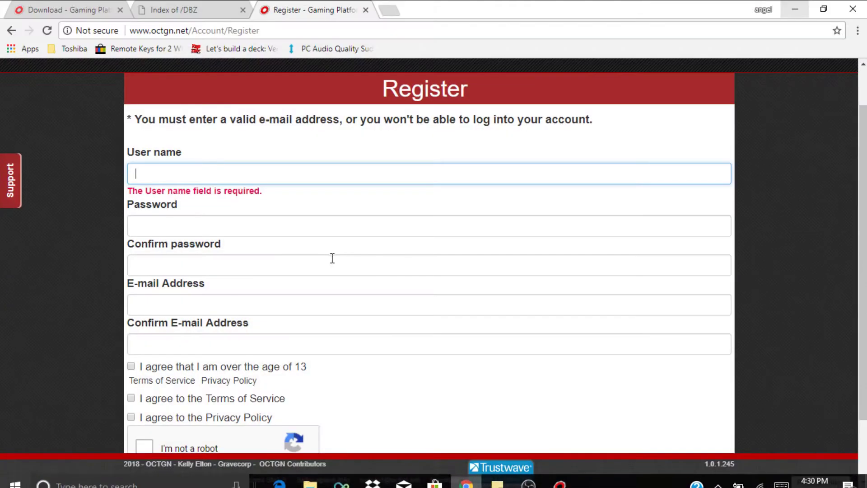
click(209, 6)
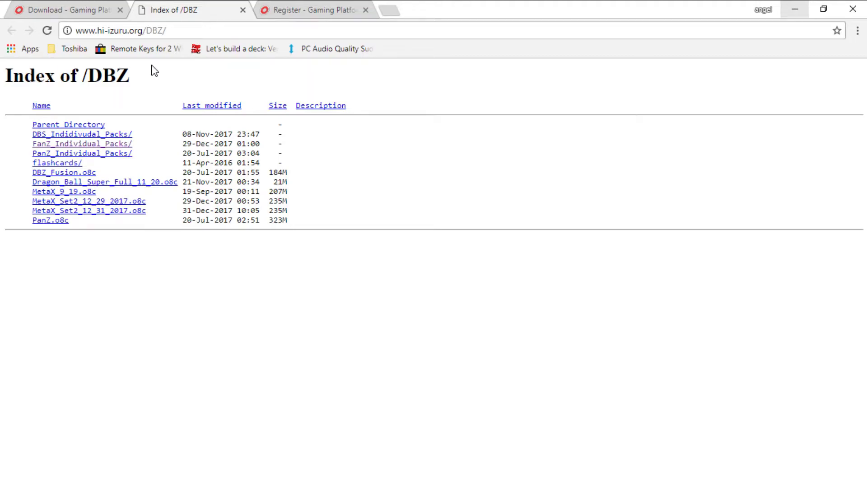
click(139, 183)
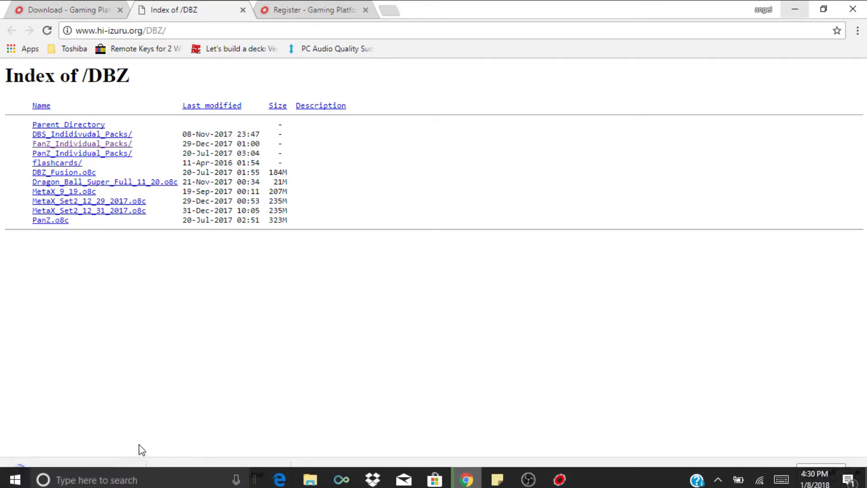
click(132, 473)
click(145, 452)
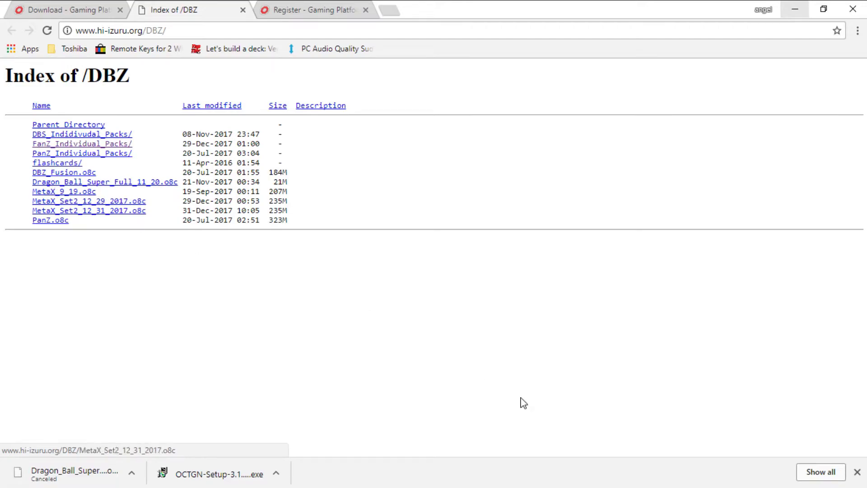
click(858, 471)
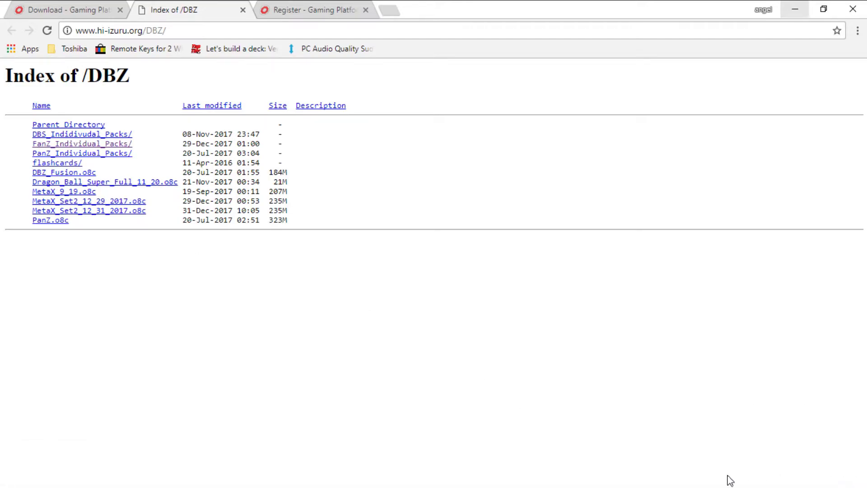
key(super)
click(560, 476)
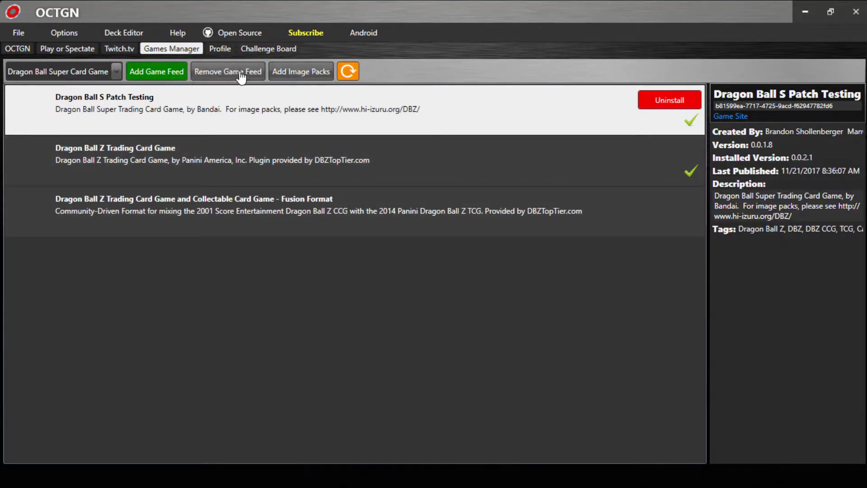
Step: Load the Dragon_Ball_Super_Full_11_20.o8c image pack from the Downloads folder into OCTGN
click(302, 74)
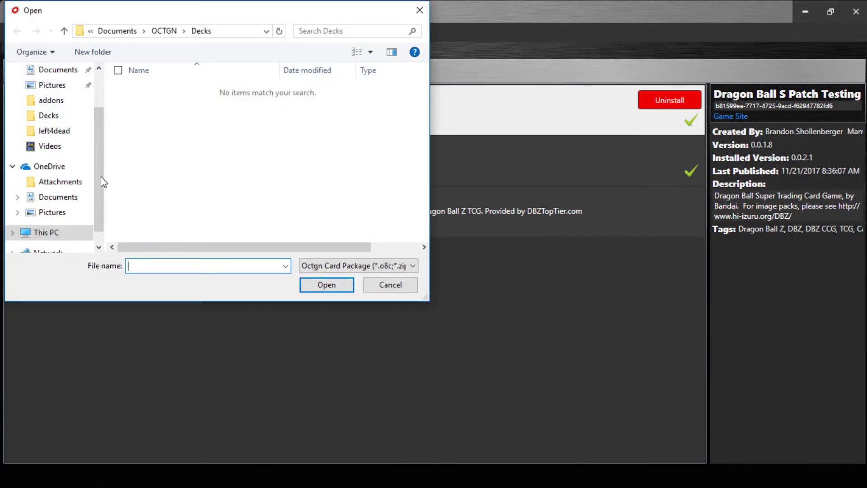
drag(97, 178, 107, 151)
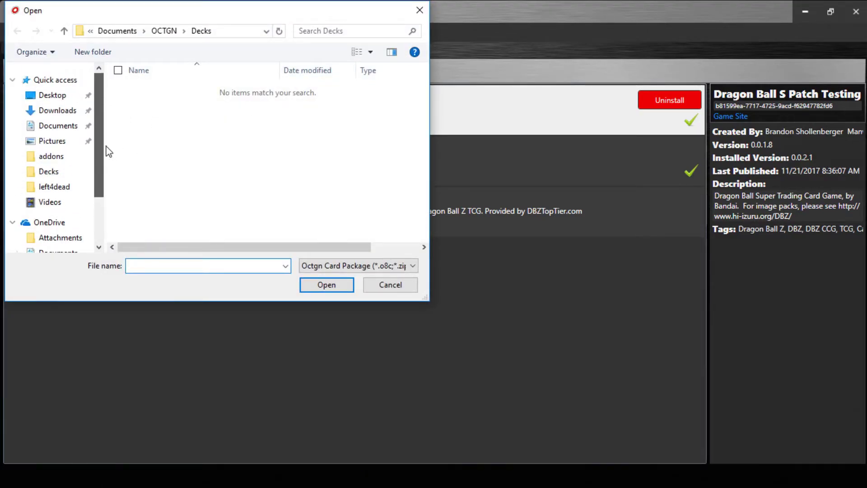
click(58, 110)
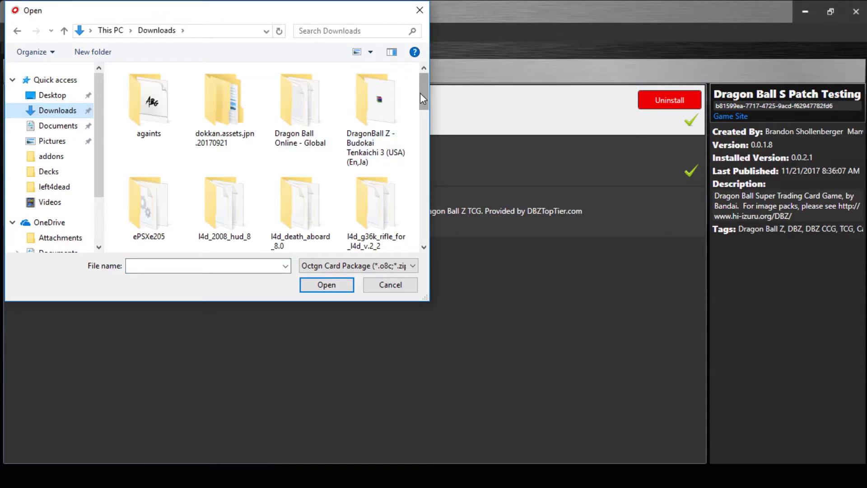
drag(420, 93, 422, 160)
click(376, 144)
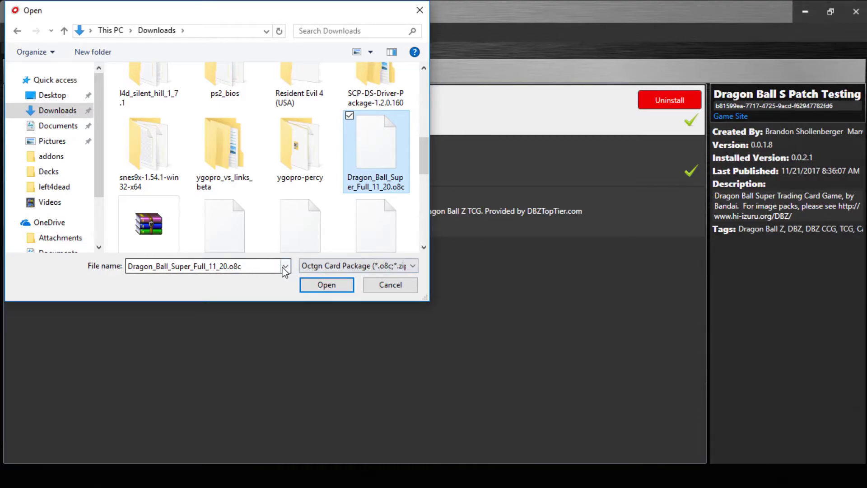
click(352, 284)
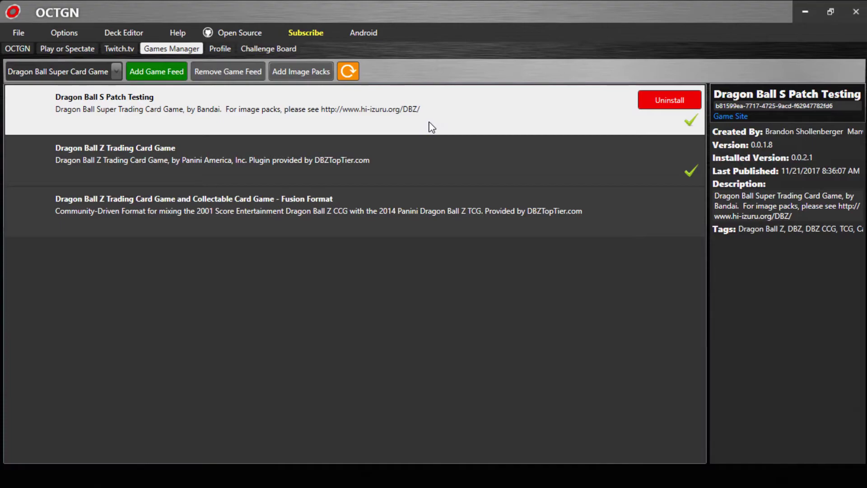
click(115, 34)
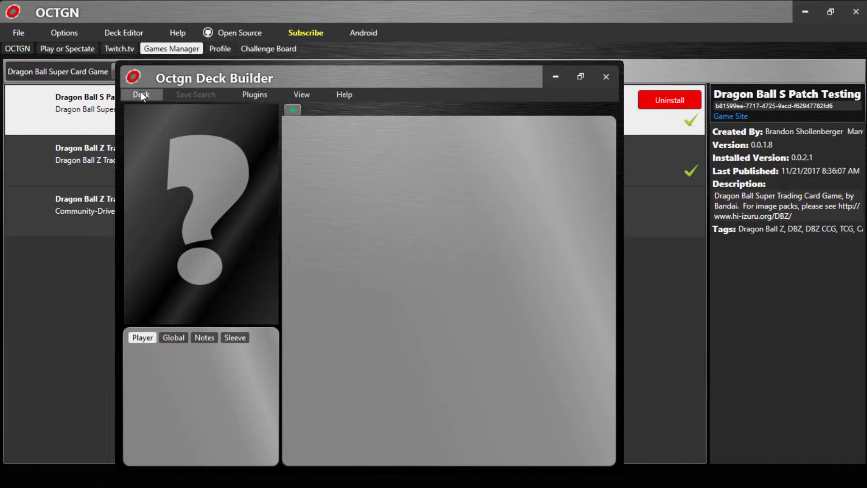
click(141, 94)
mouse_move(132, 107)
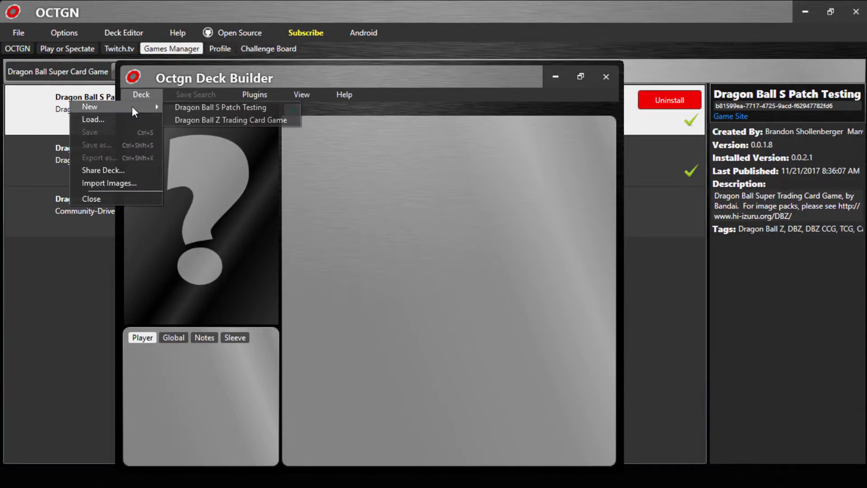
click(199, 107)
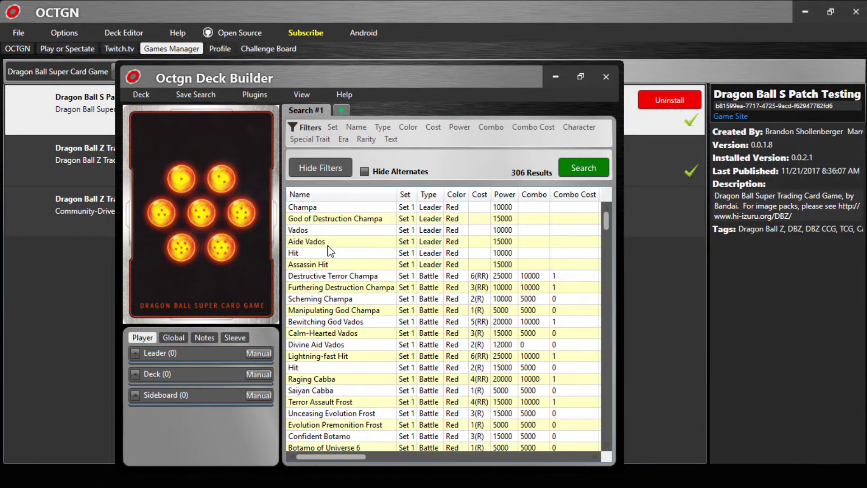
click(328, 244)
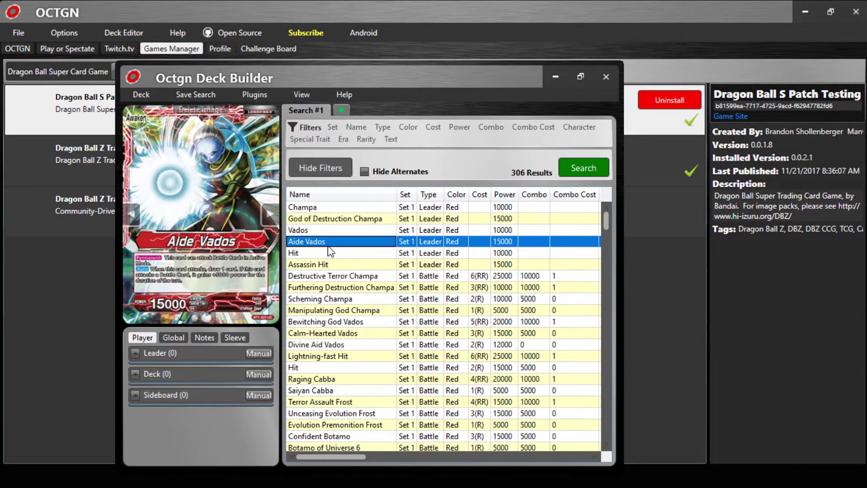
key(Down)
key(Down)
key(Down)
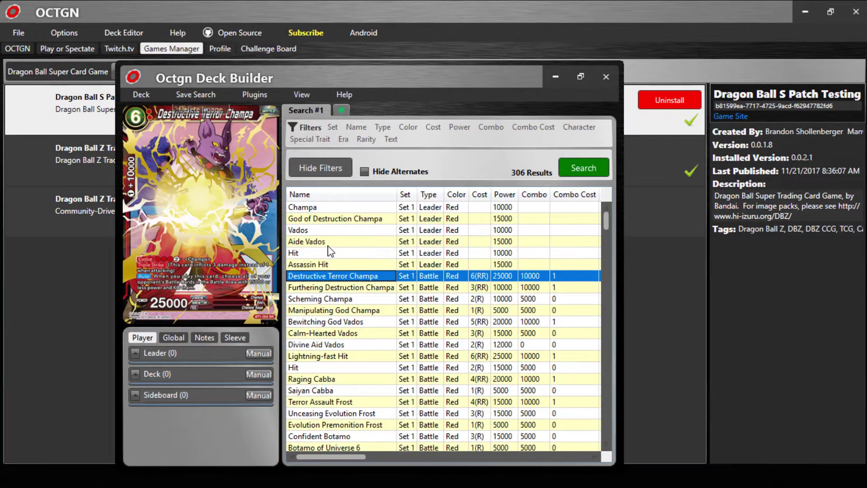
key(Down)
key(Down)
key(Down)
key(Down)
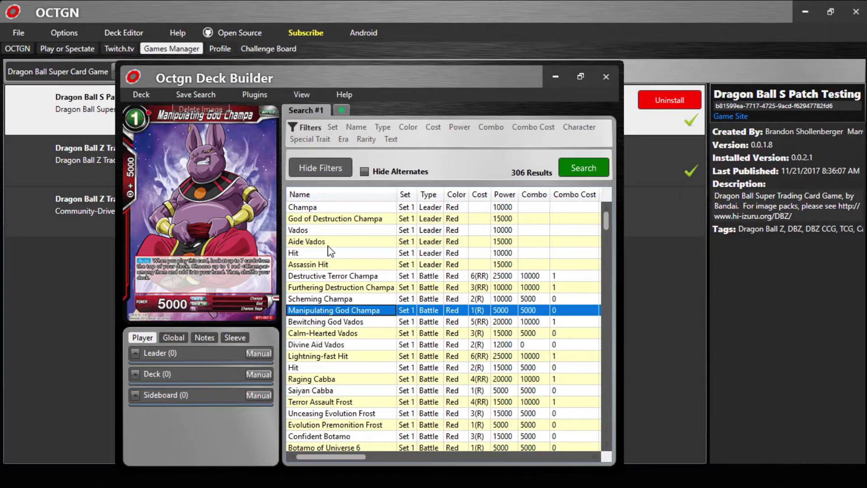
key(Down)
key(Down)
key(Down)
key(Down)
key(Down)
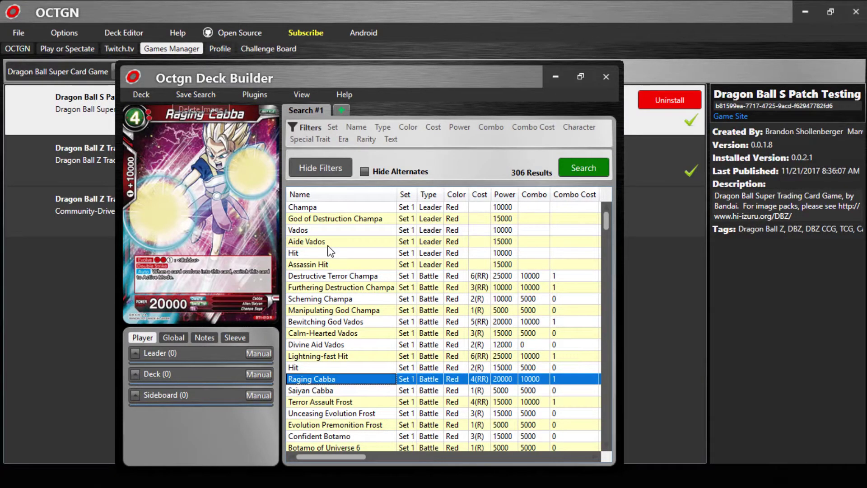
key(Down)
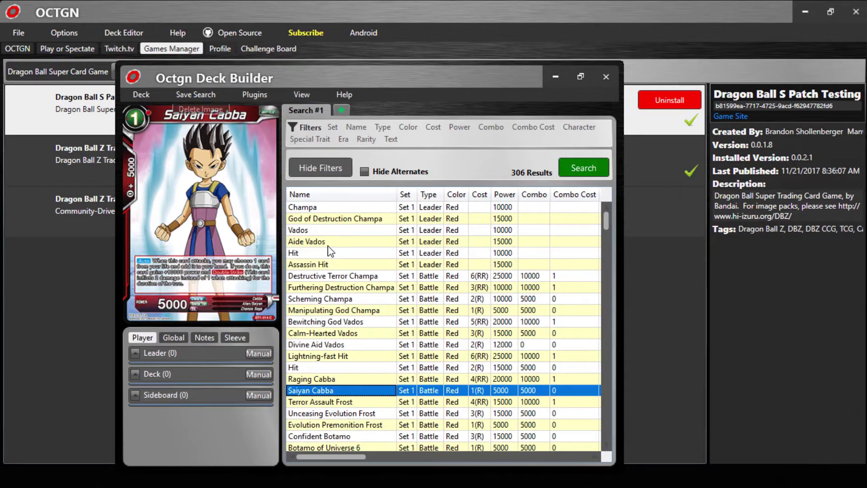
key(Down)
key(Down)
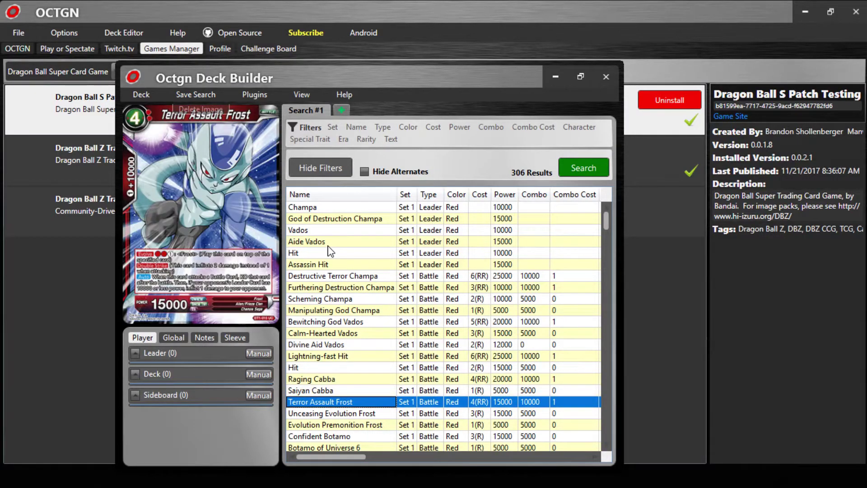
key(Down)
key(Down)
key(Down)
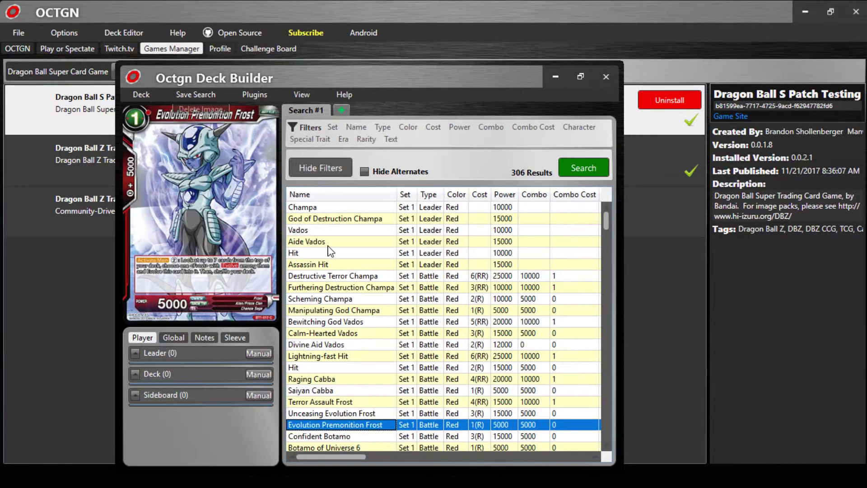
key(Down)
key(Down)
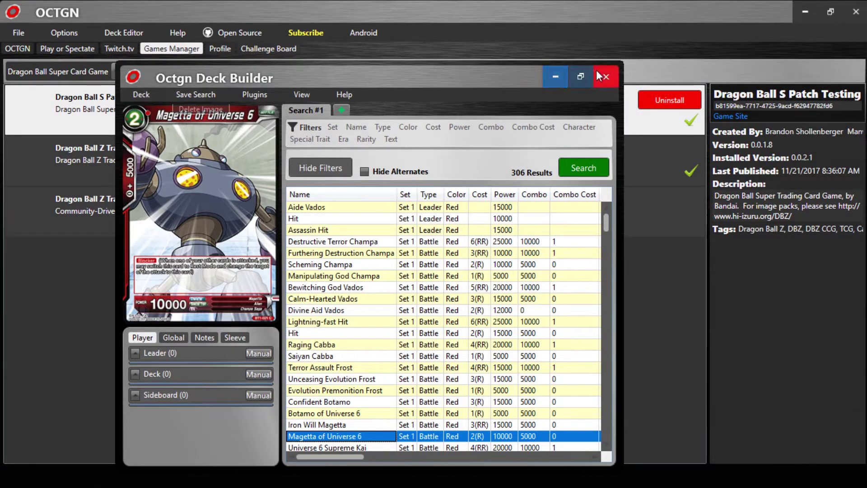
click(145, 93)
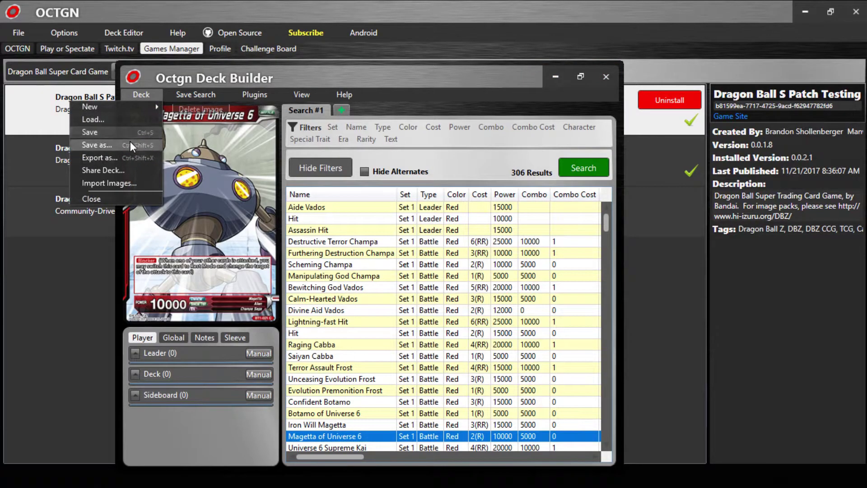
key(Escape)
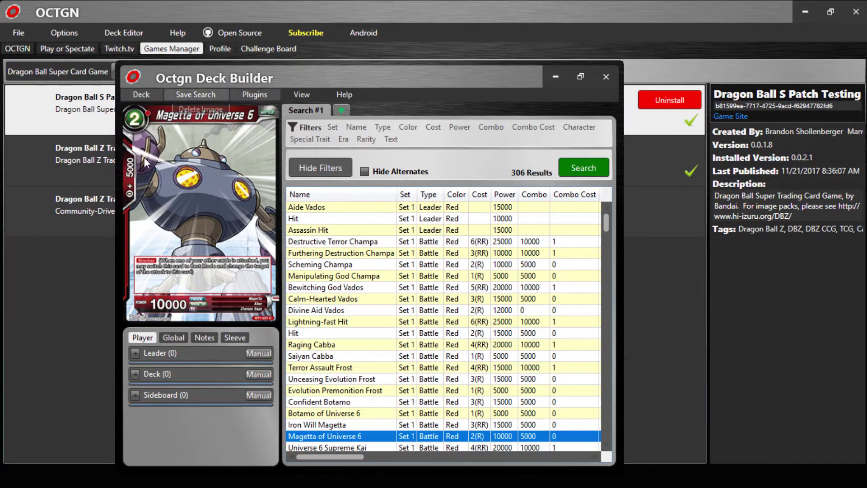
Step: Close the deck builder and browse the lobby's open and in-progress games
click(606, 77)
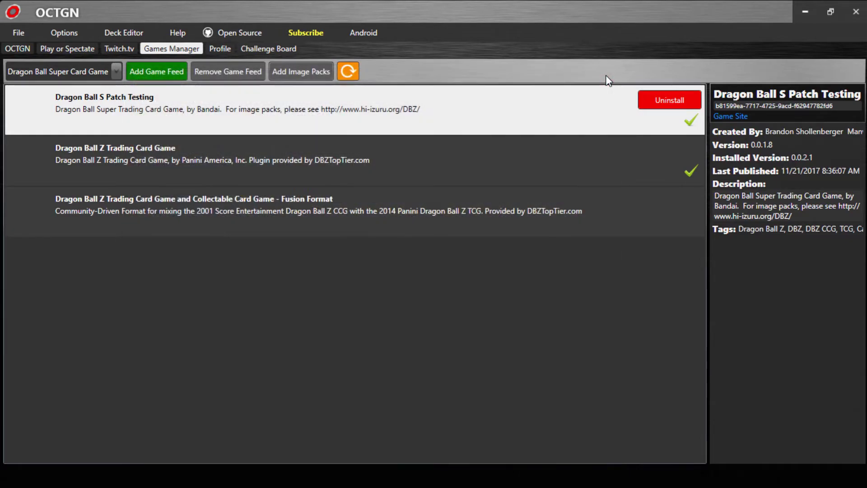
click(53, 51)
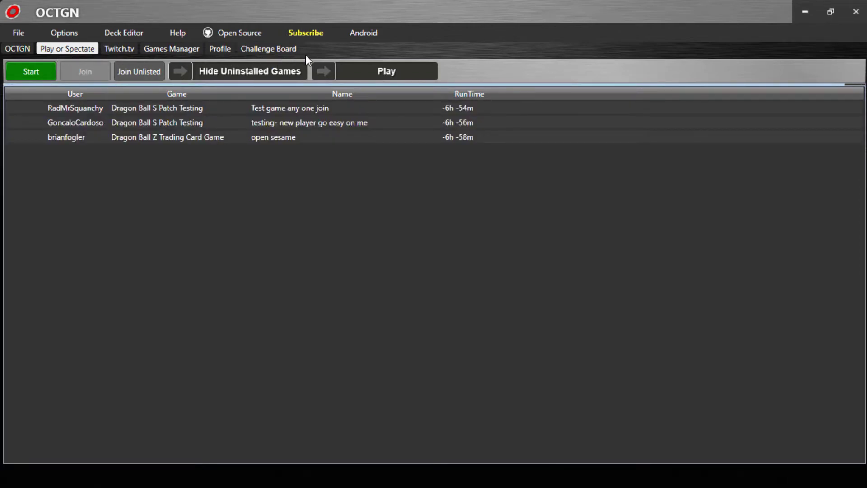
click(338, 136)
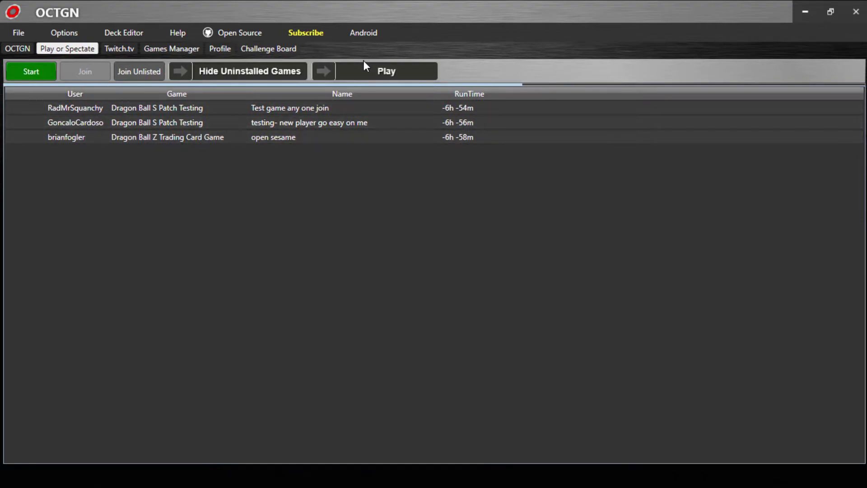
click(335, 71)
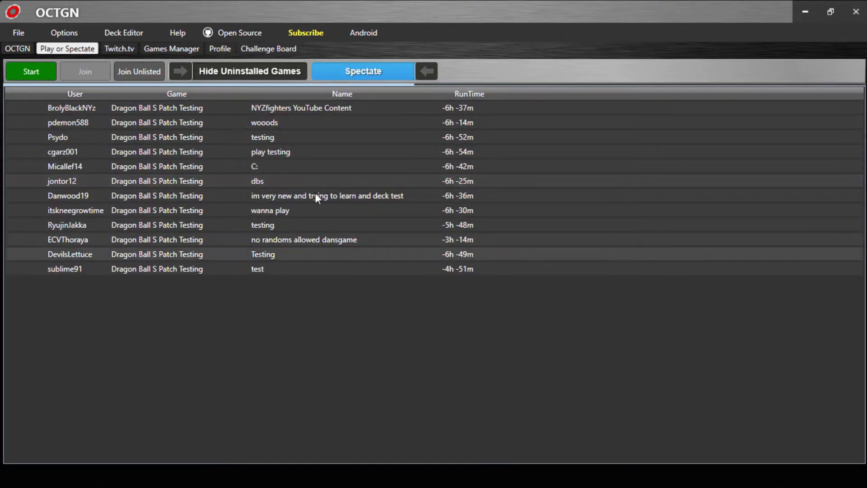
click(360, 77)
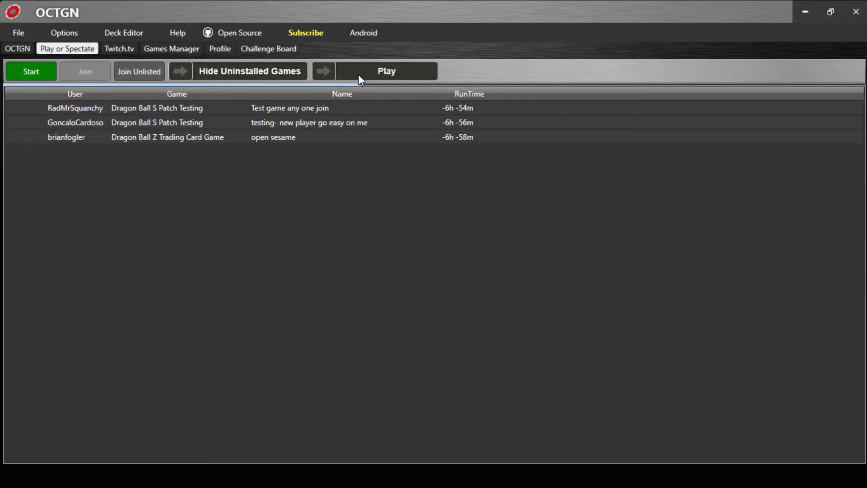
click(28, 72)
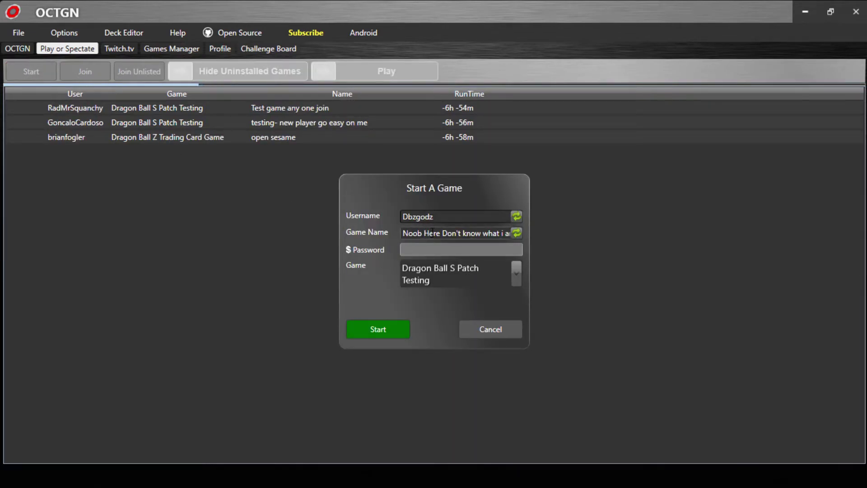
Step: Host a Dragon Ball S Patch Testing game from the Start A Game dialog
click(446, 266)
click(437, 299)
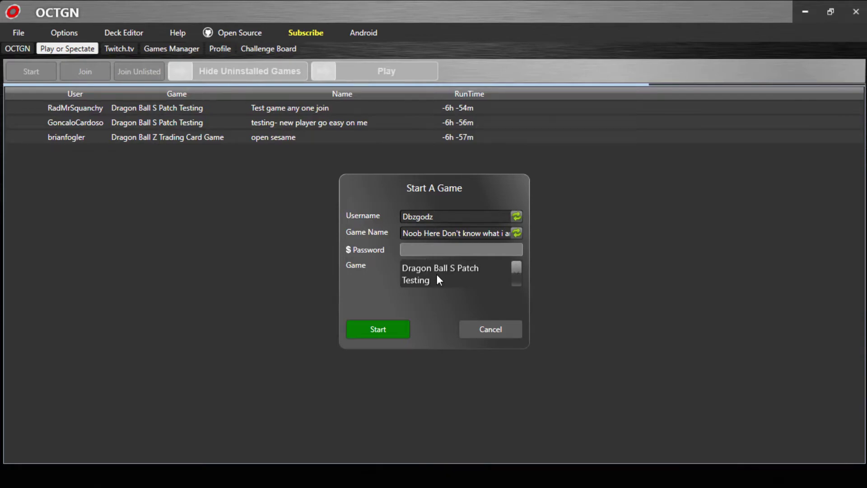
click(388, 331)
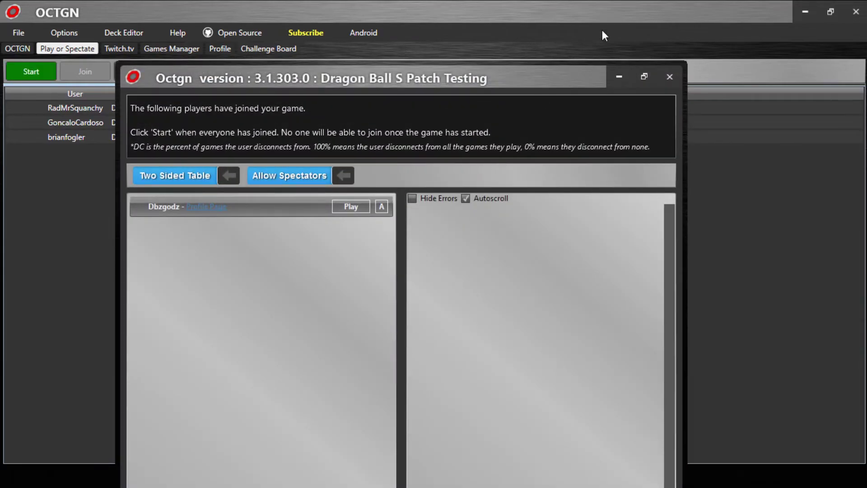
Step: Start the Dragon Ball S Patch Testing game from the maximized lobby and attempt Set up Game
click(644, 76)
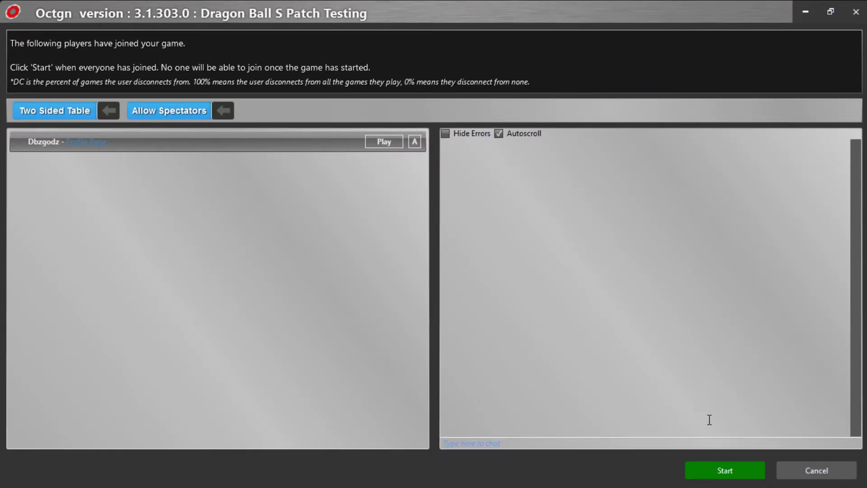
click(709, 470)
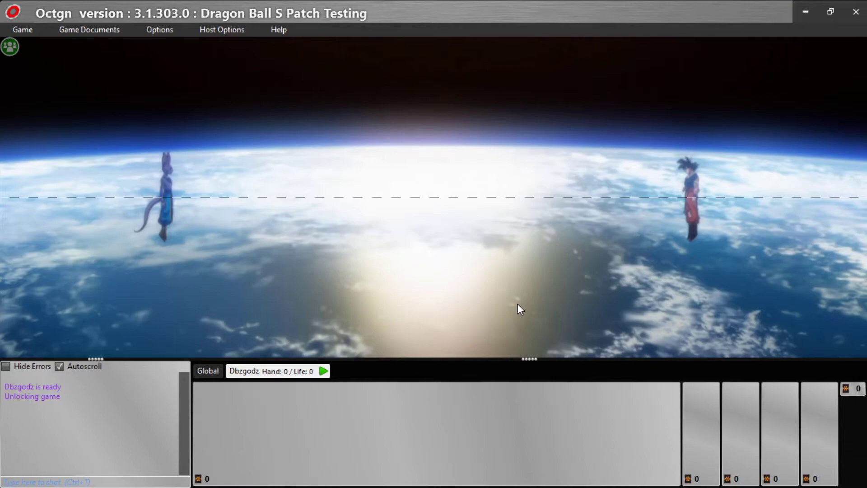
right_click(450, 278)
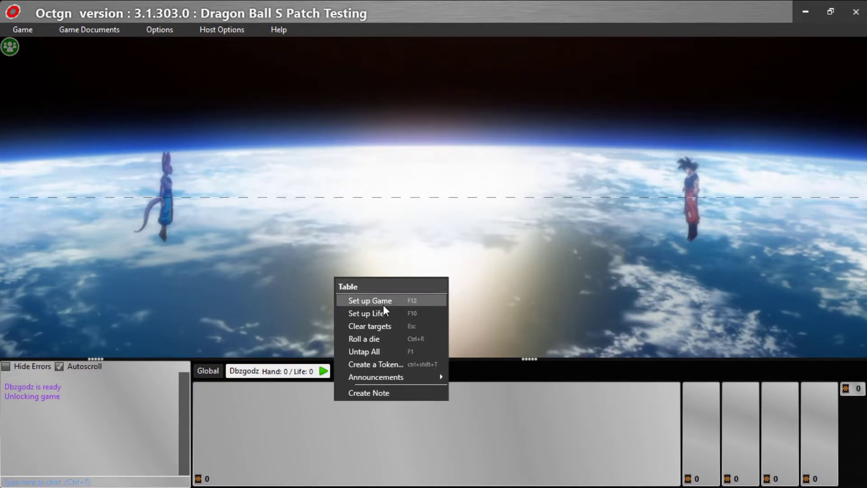
click(543, 246)
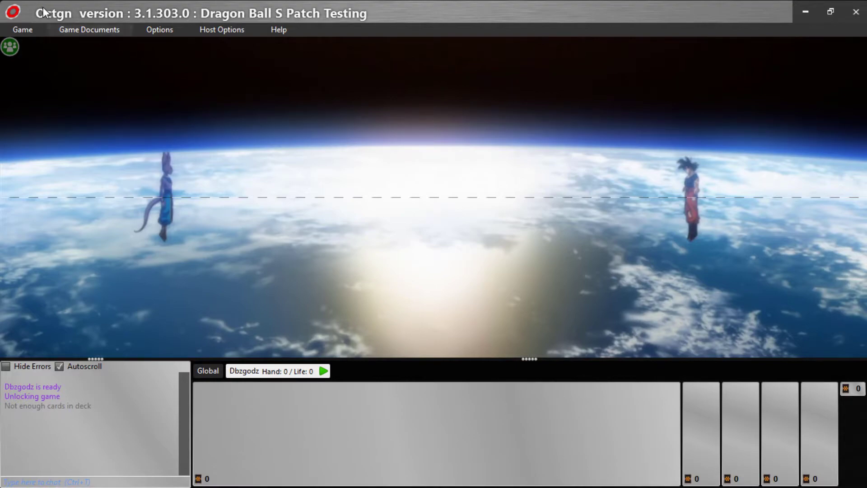
Step: Load the Vegito deck through Game > Load Deck, putting 50 cards in the deck pile
click(26, 28)
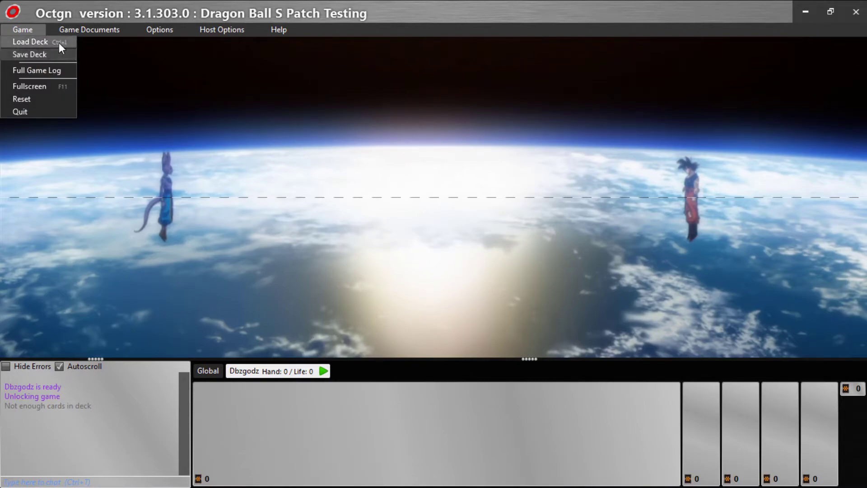
click(58, 41)
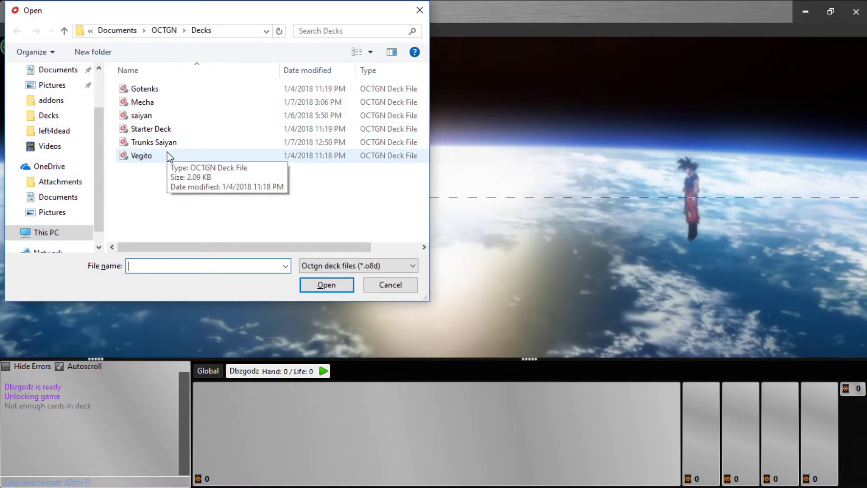
double_click(168, 153)
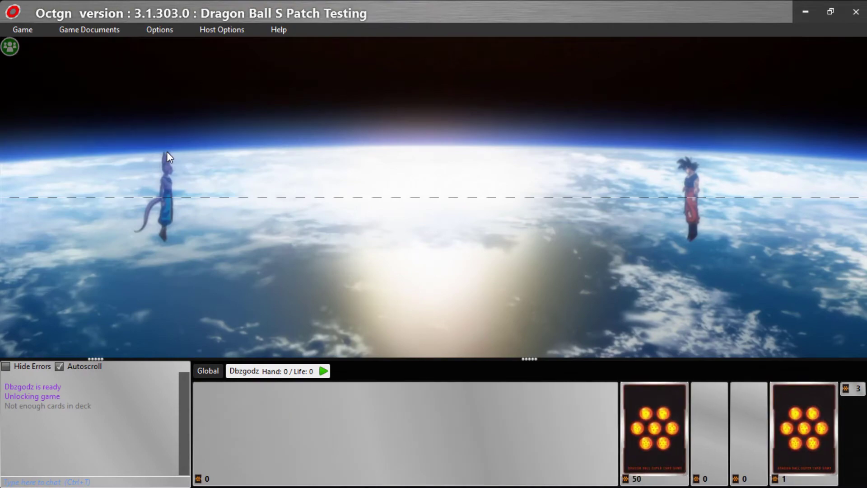
Step: Browse the table's token and Announcements options, cancelling the Ghost token without creating it
right_click(324, 163)
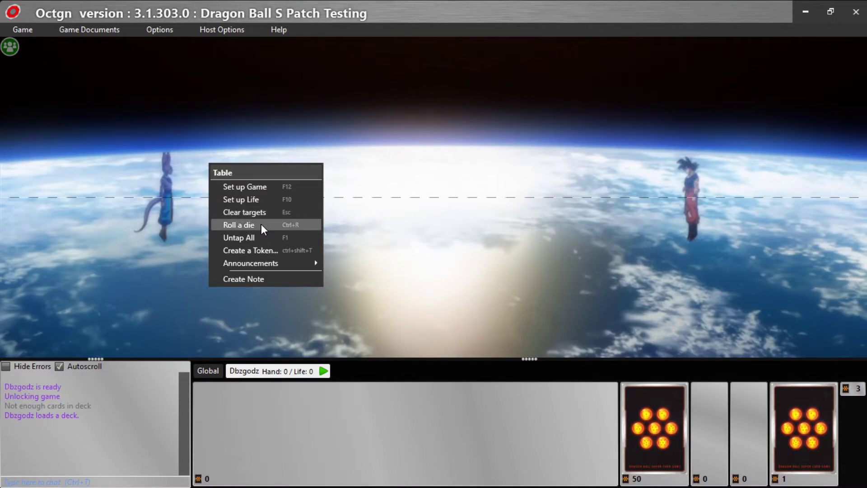
click(261, 251)
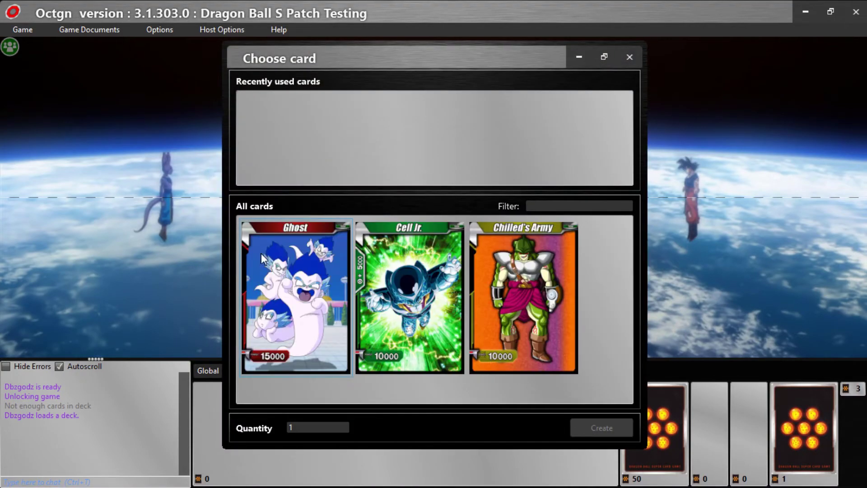
click(297, 274)
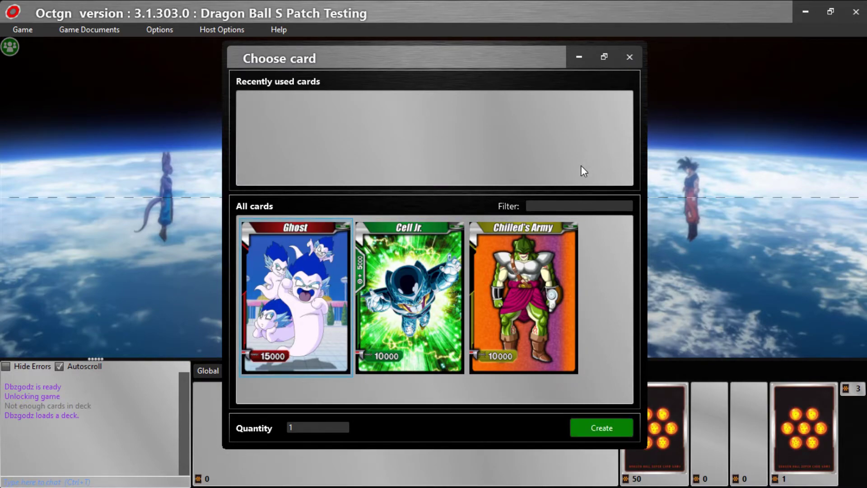
click(630, 57)
right_click(390, 219)
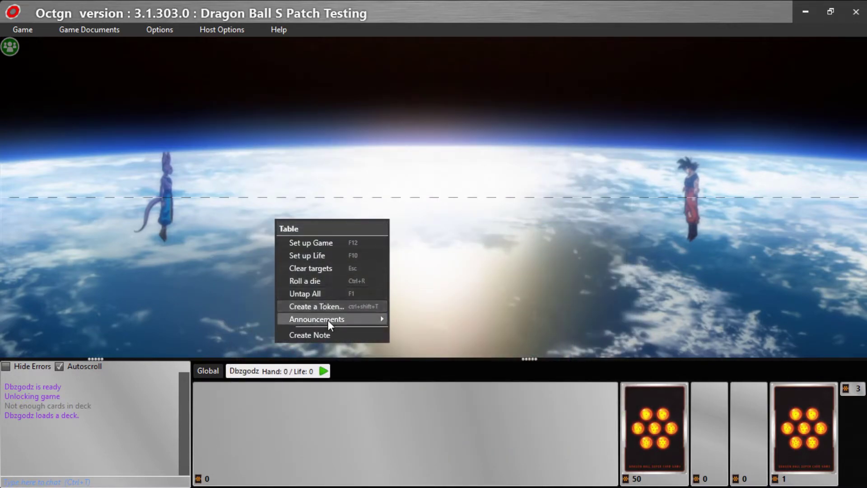
mouse_move(327, 318)
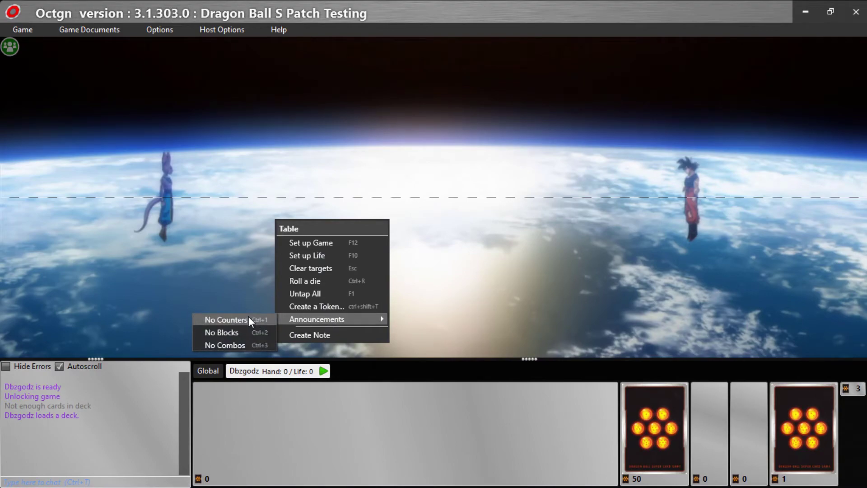
Step: Post 'Hey i attack your leader' in the game chat
click(48, 482)
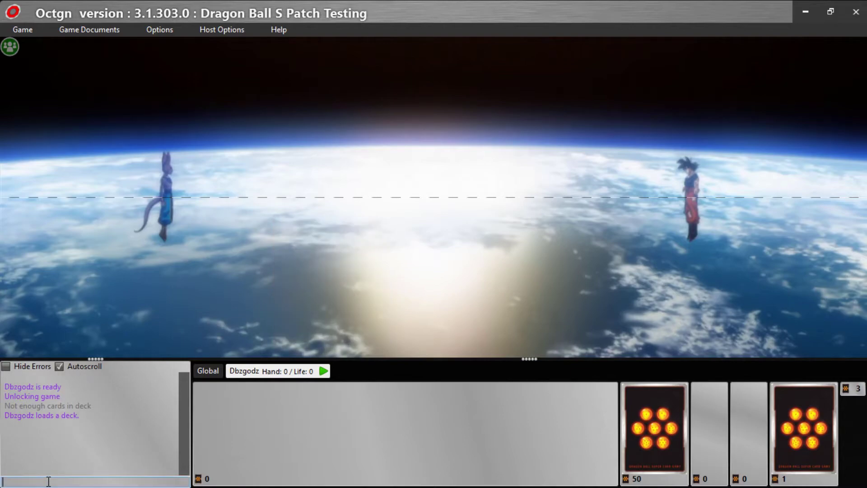
text(Hey i attack your leader)
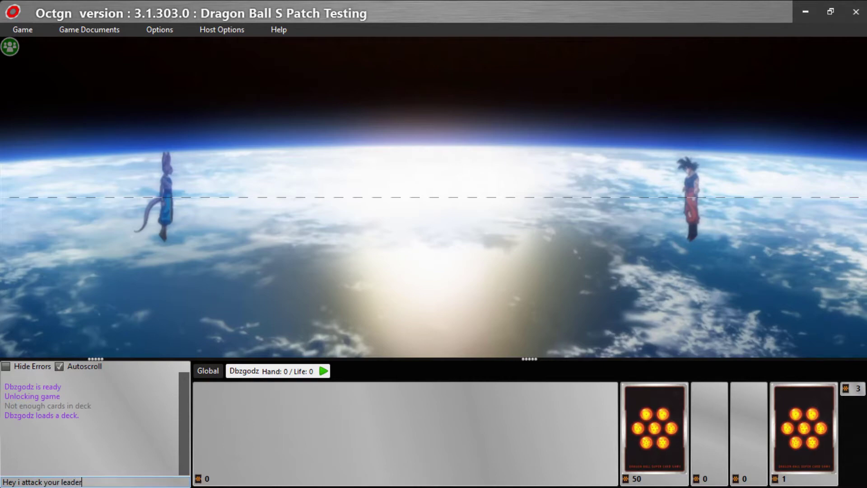
key(Return)
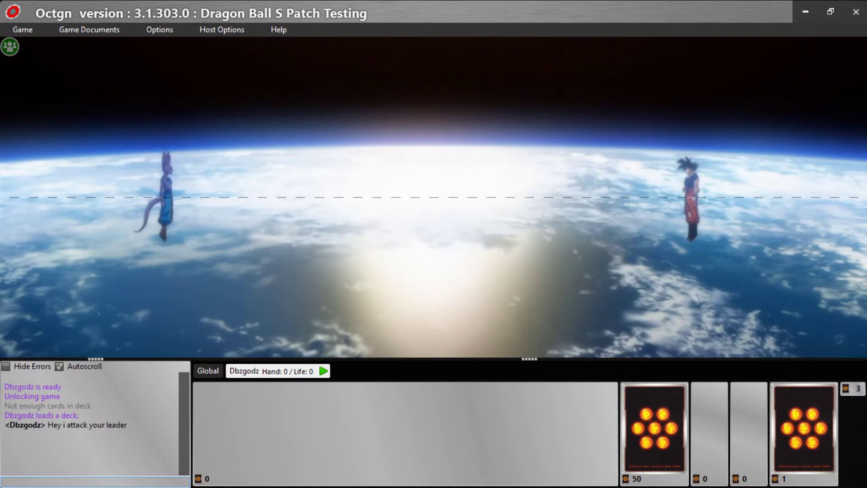
right_click(358, 286)
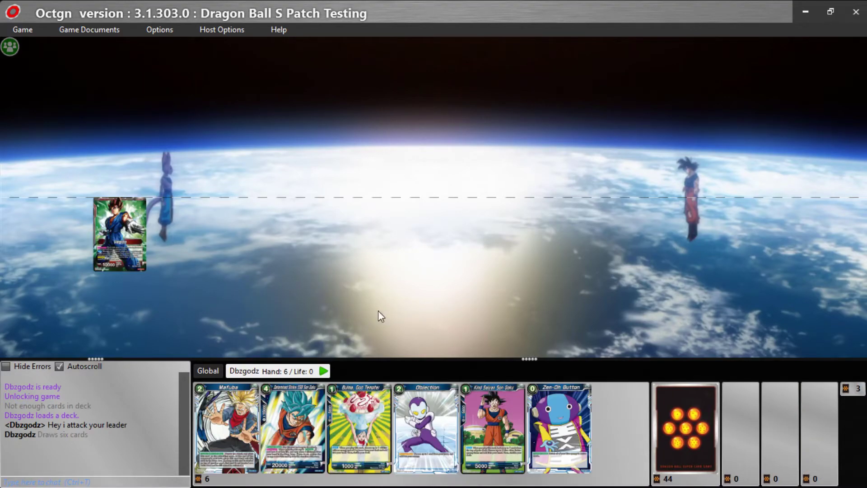
Step: Set up the game with the leader on the table and eight cards in Life
right_click(420, 313)
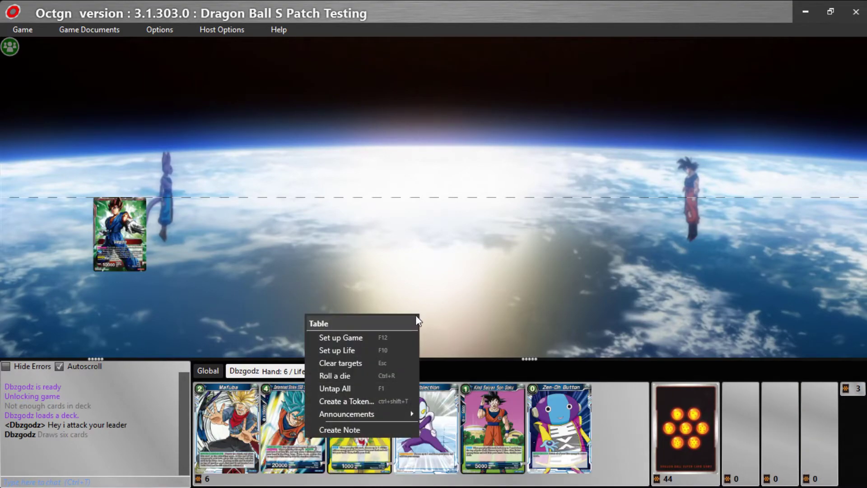
click(370, 350)
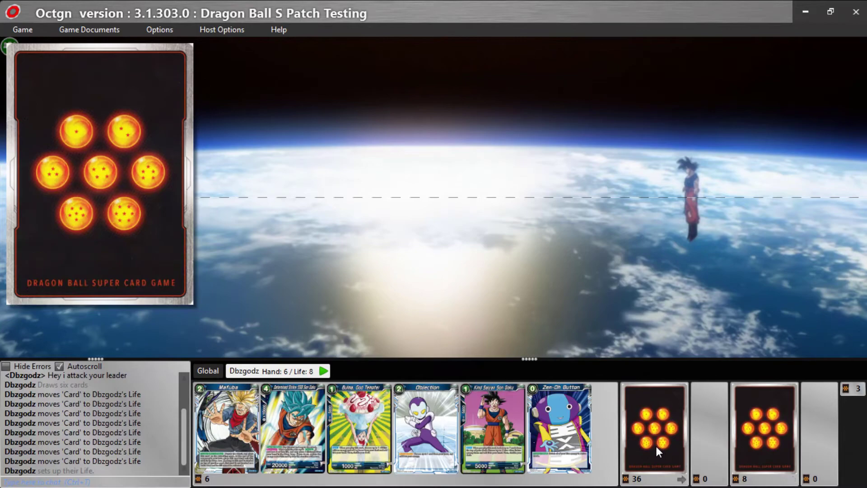
right_click(656, 446)
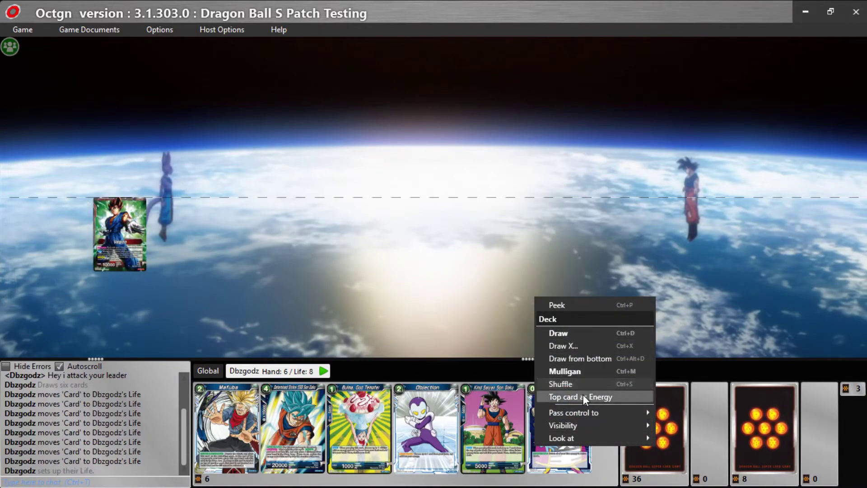
right_click(739, 424)
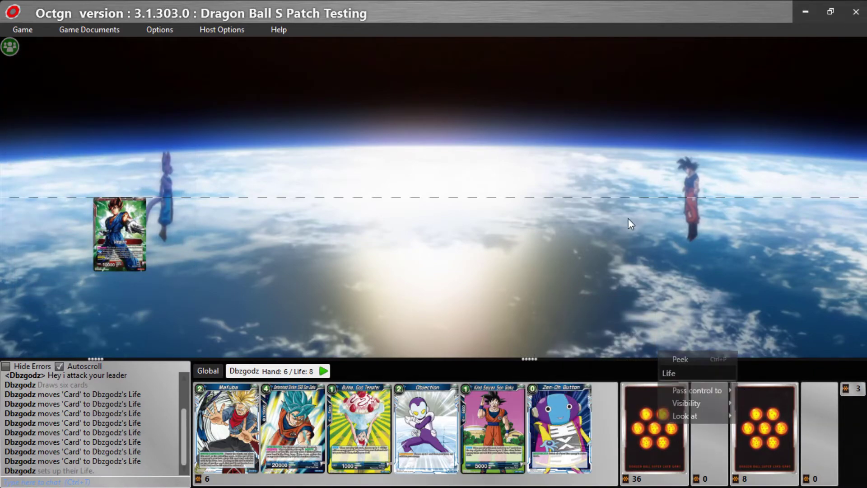
right_click(332, 234)
right_click(333, 234)
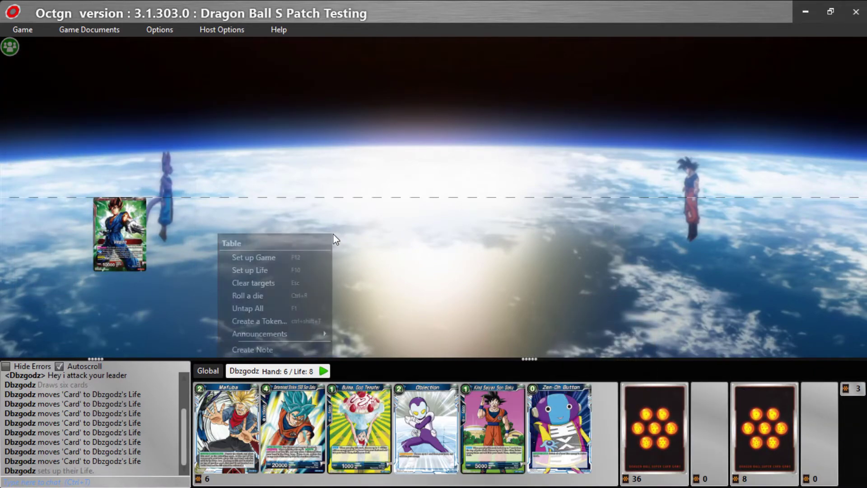
click(454, 278)
Step: Roll the 20-sided die twice from the table actions
right_click(453, 273)
click(555, 306)
right_click(384, 296)
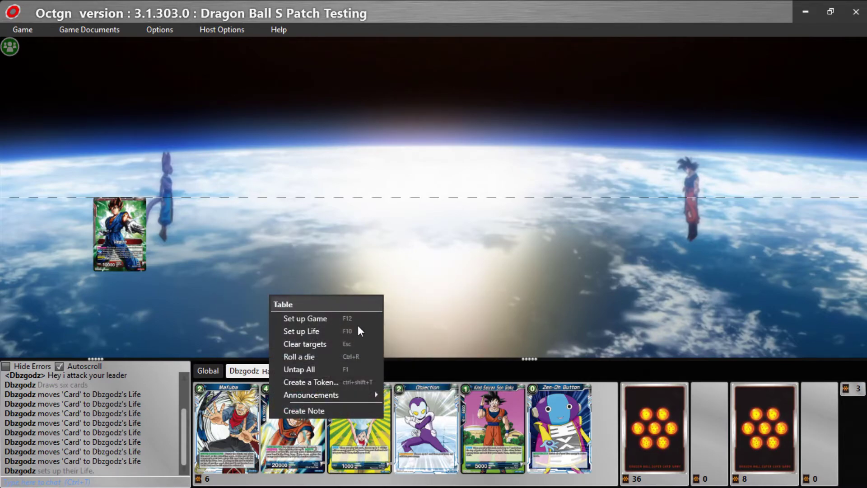
click(319, 357)
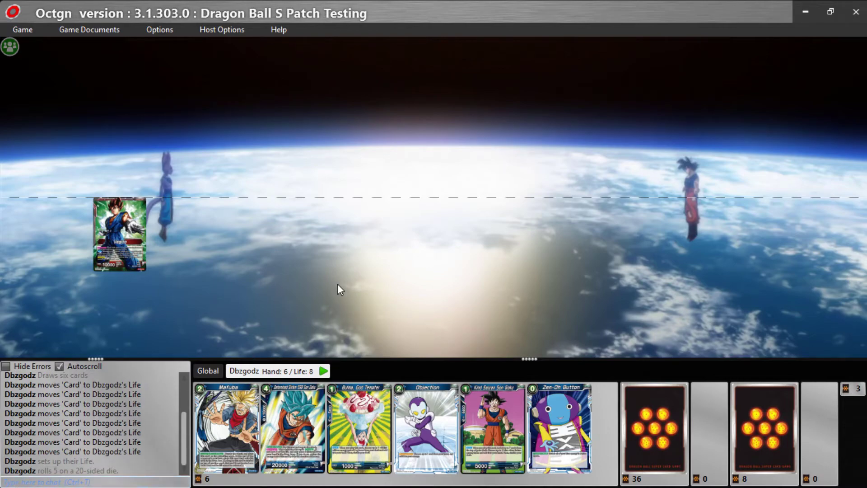
right_click(349, 273)
click(281, 332)
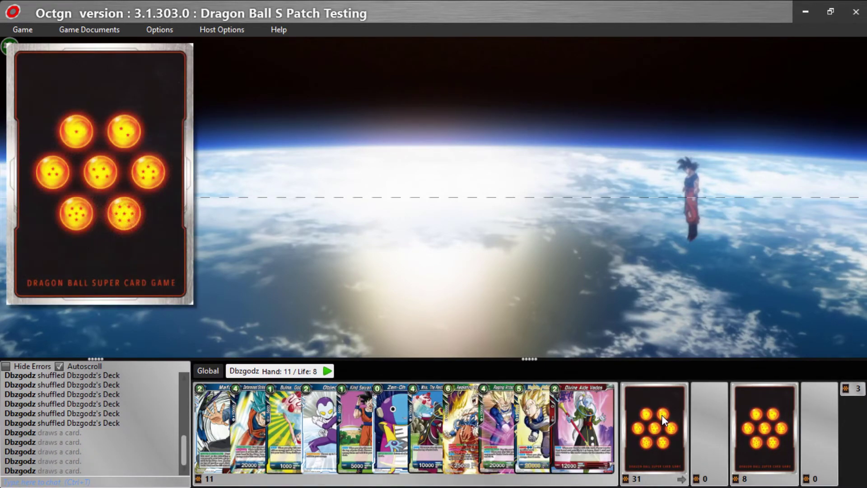
Step: Awaken the Vegito leader to its Super Saiyan side
right_click(663, 414)
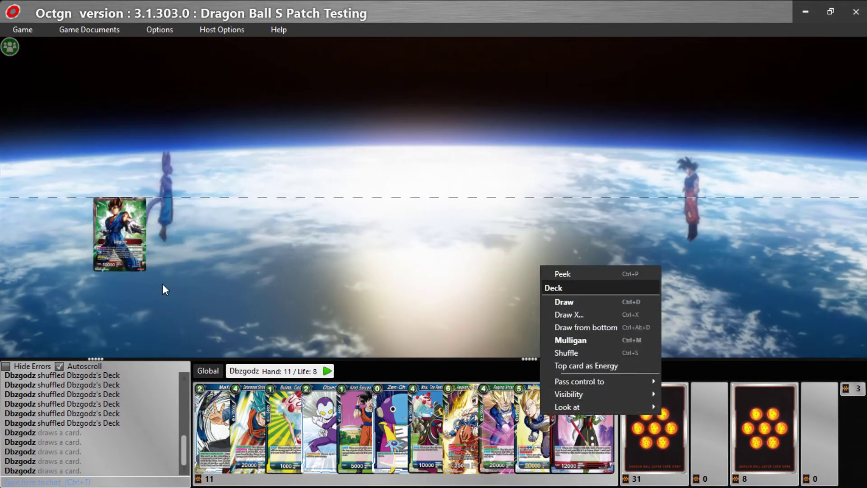
right_click(135, 266)
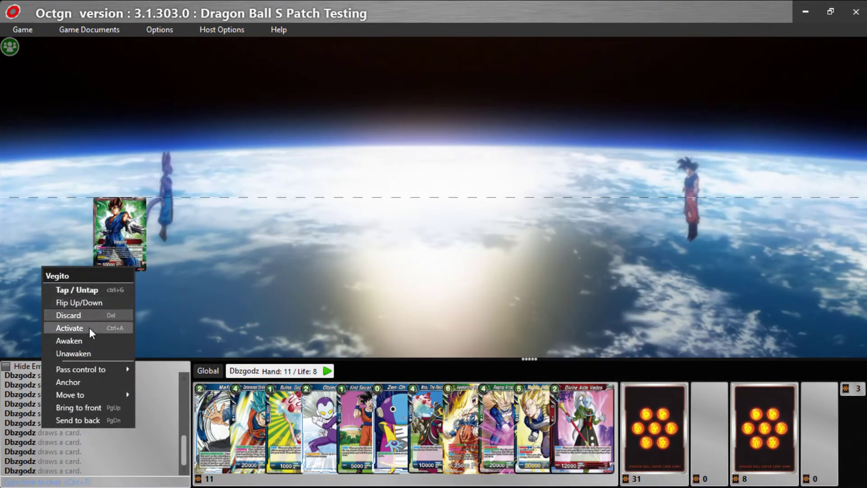
click(89, 327)
right_click(122, 249)
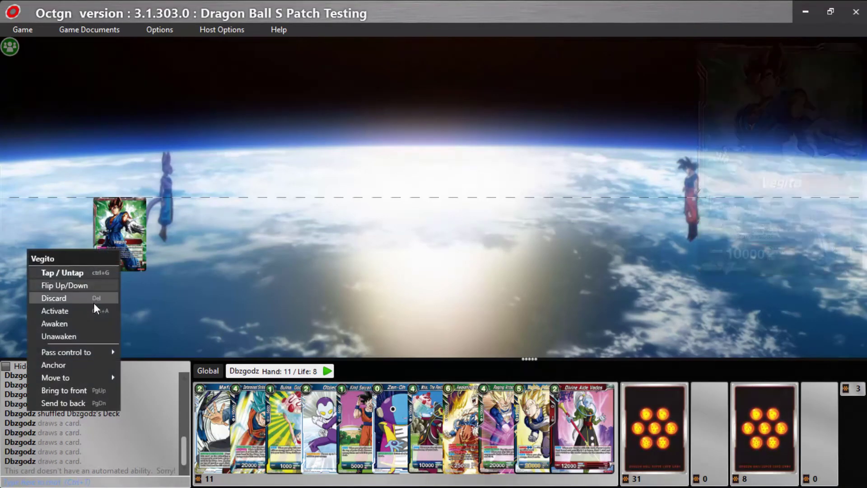
click(80, 323)
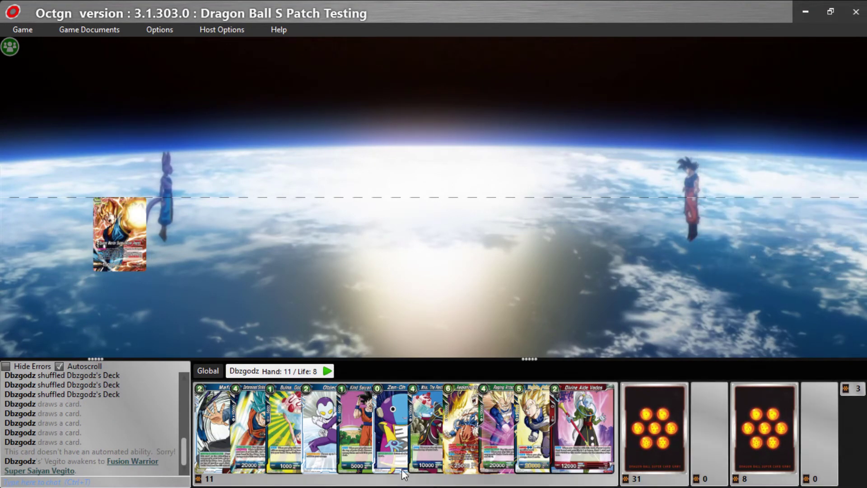
Step: Play Awakening Rage Son Goku onto the table and target it with Vegito
drag(476, 436, 526, 144)
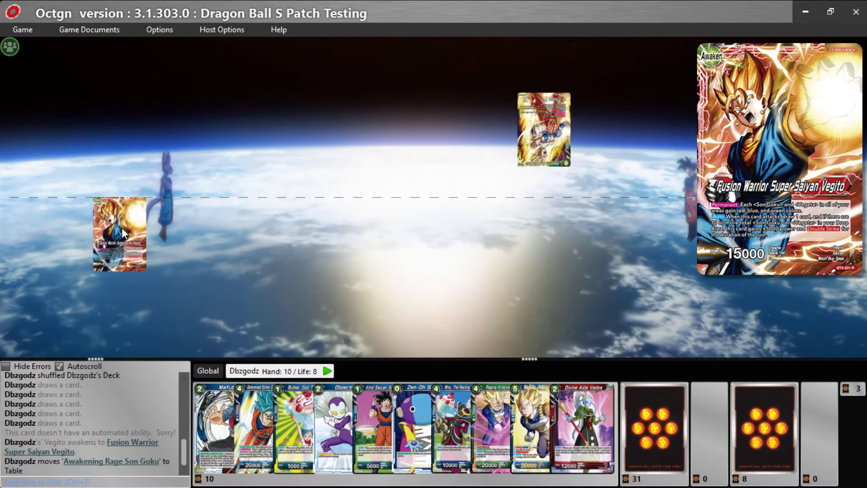
mouse_move(121, 228)
mouse_down()
mouse_move(422, 220)
mouse_move(557, 147)
mouse_move(547, 142)
mouse_move(546, 118)
mouse_up()
mouse_move(547, 117)
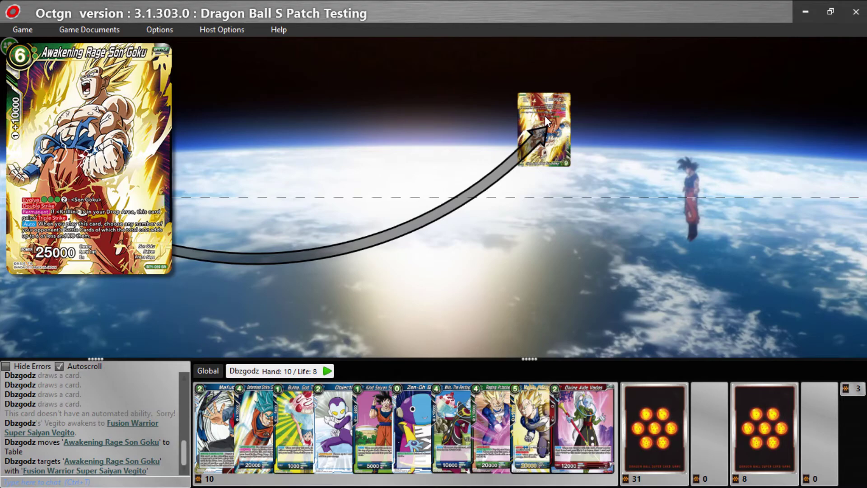
shift+click(545, 116)
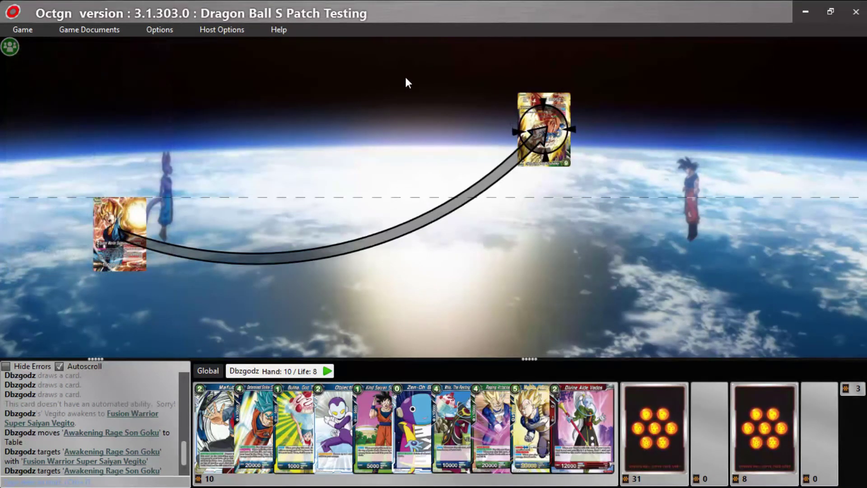
Step: Play Kind Saiyan Son Goku and charge Bulma, Determined Striker SSB Son Goku and Objection as energy
mouse_move(384, 411)
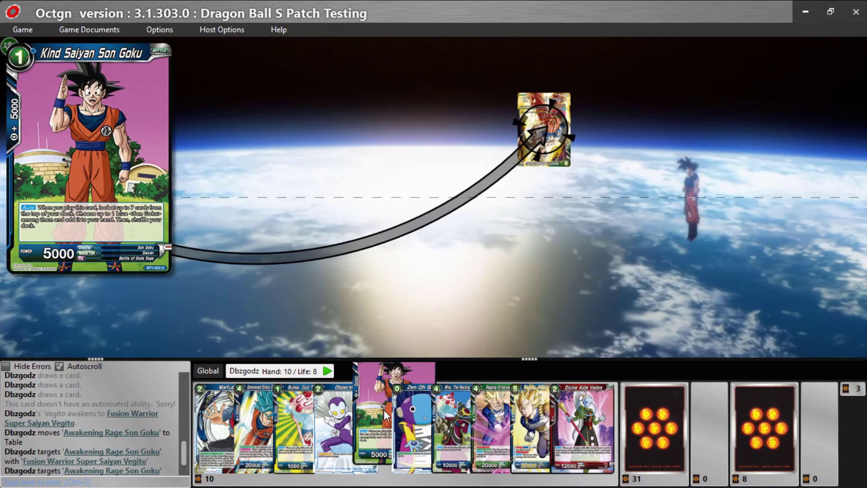
double_click(384, 410)
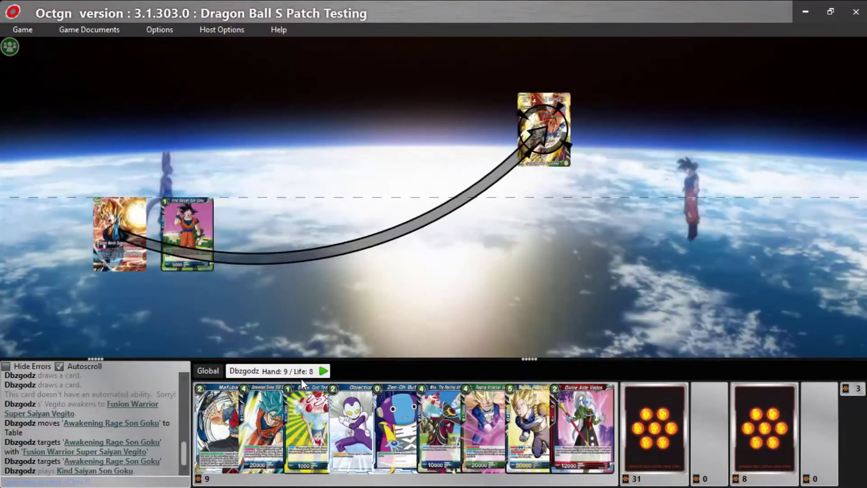
double_click(302, 437)
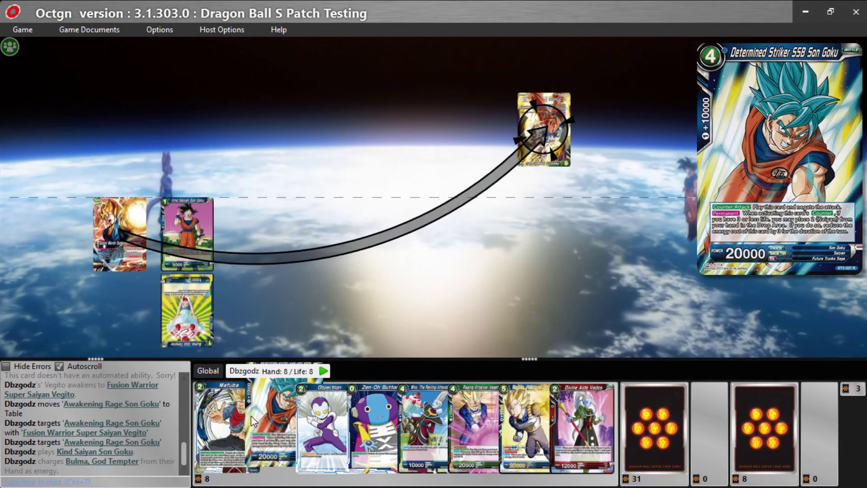
double_click(251, 416)
double_click(275, 427)
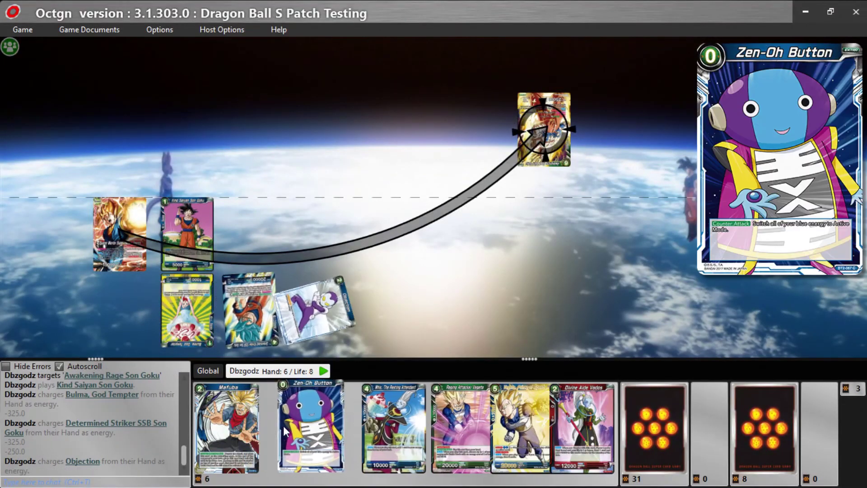
Step: Tap Objection and Determined Striker SSB Son Goku, then untap Objection
double_click(325, 296)
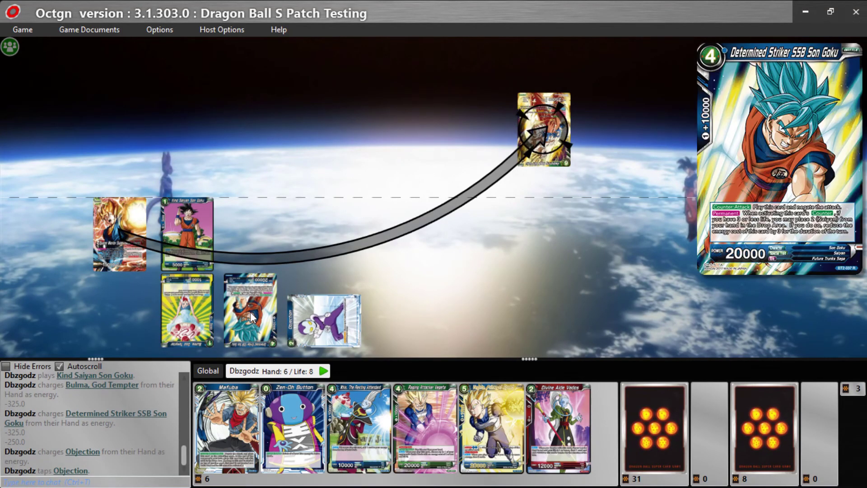
double_click(251, 316)
double_click(320, 313)
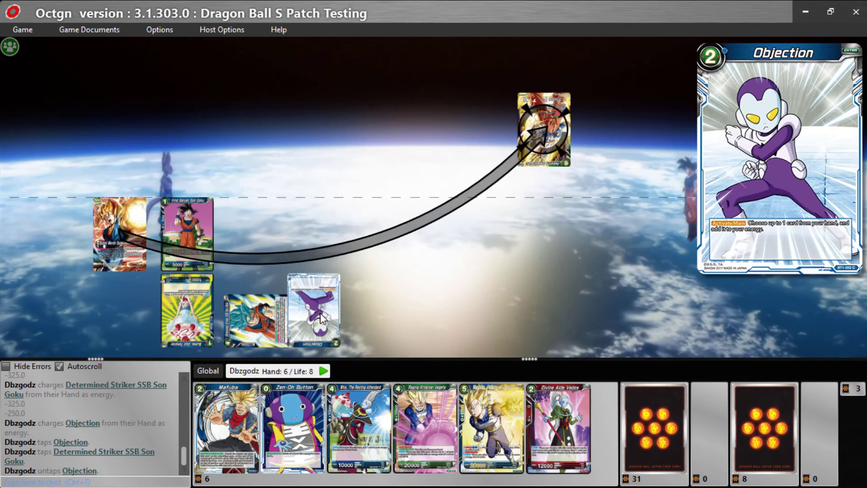
Step: Untap all cards on the table and quit the game back to the lobby
right_click(321, 314)
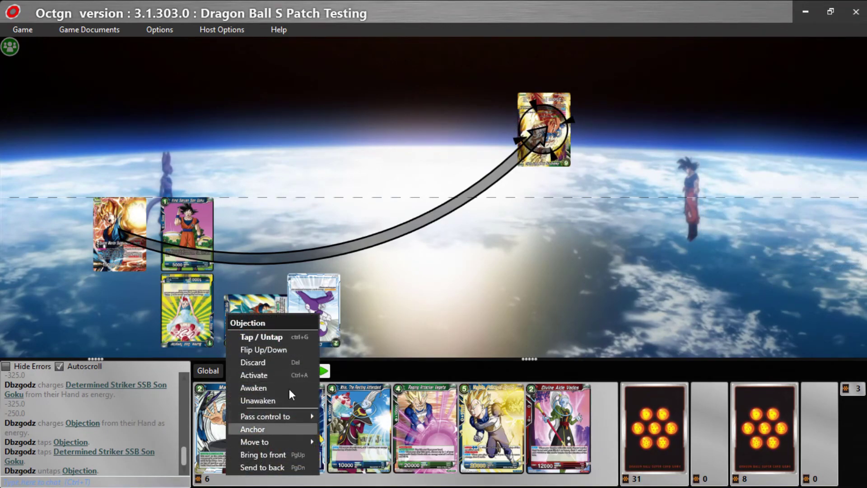
click(367, 337)
right_click(428, 312)
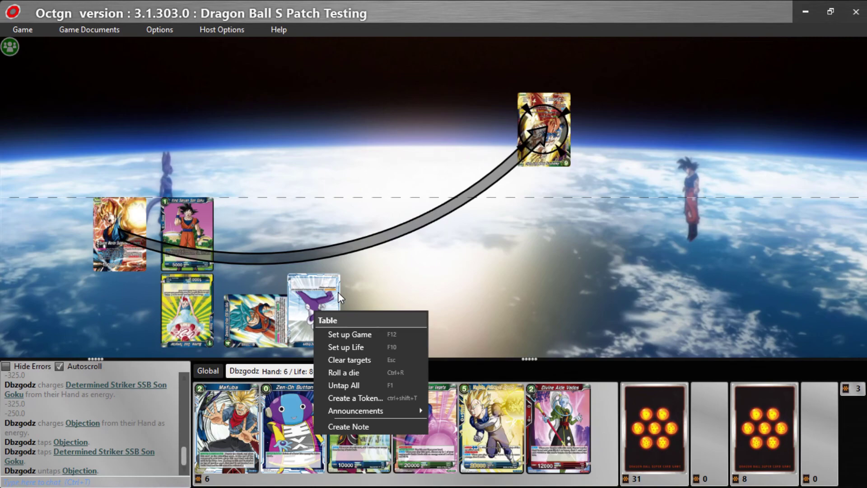
click(352, 385)
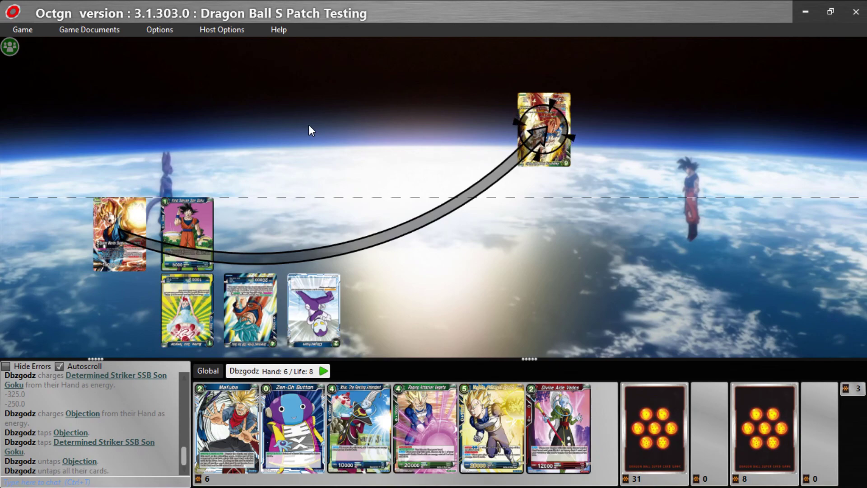
click(856, 12)
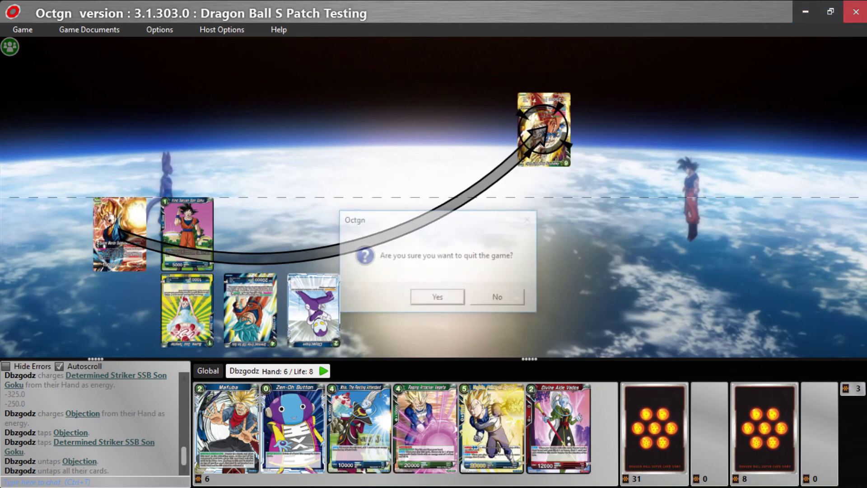
click(430, 296)
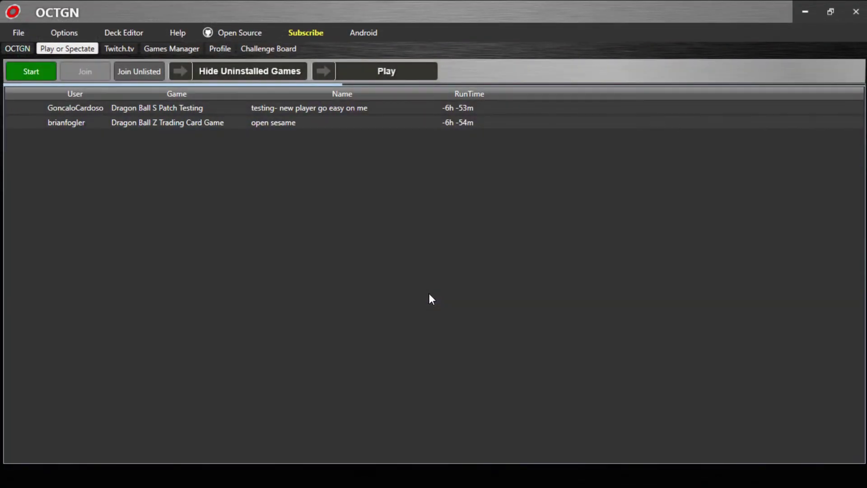